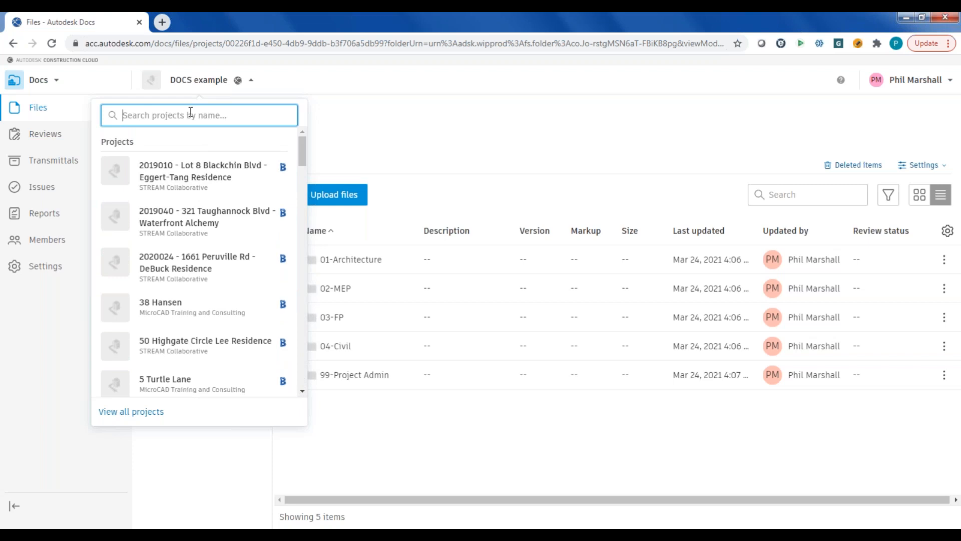
- Search for "docs", open the DOCS example project, and show the permissions of its 02-MEP folder
text(docs)
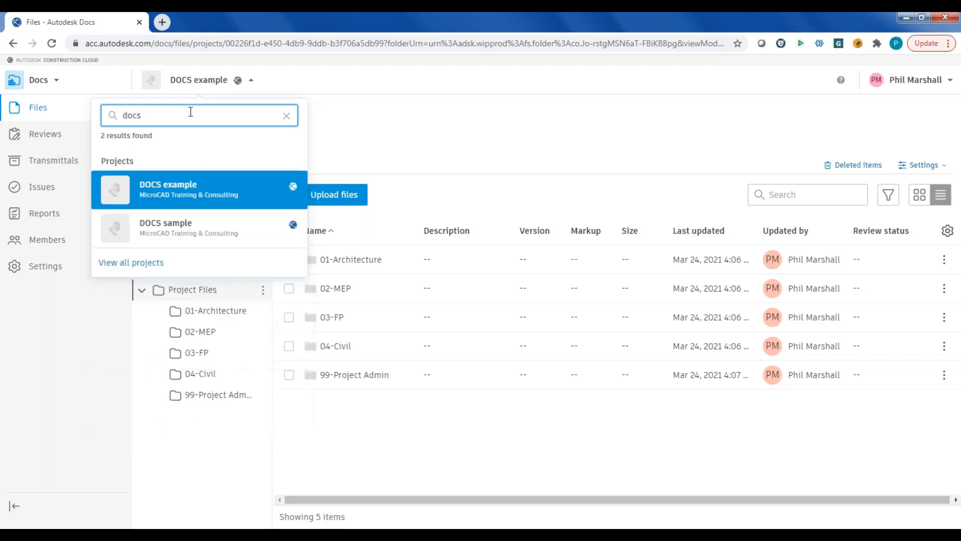
click(159, 188)
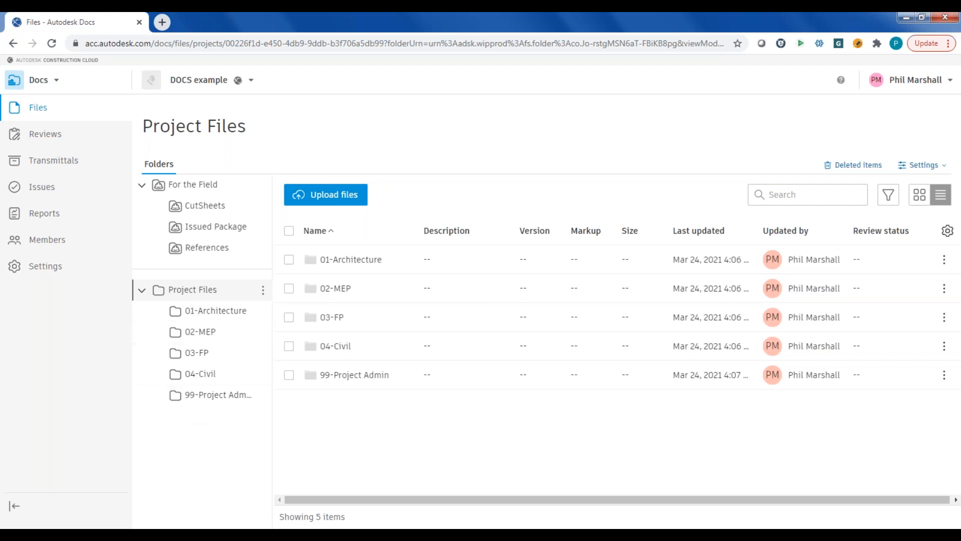
click(216, 336)
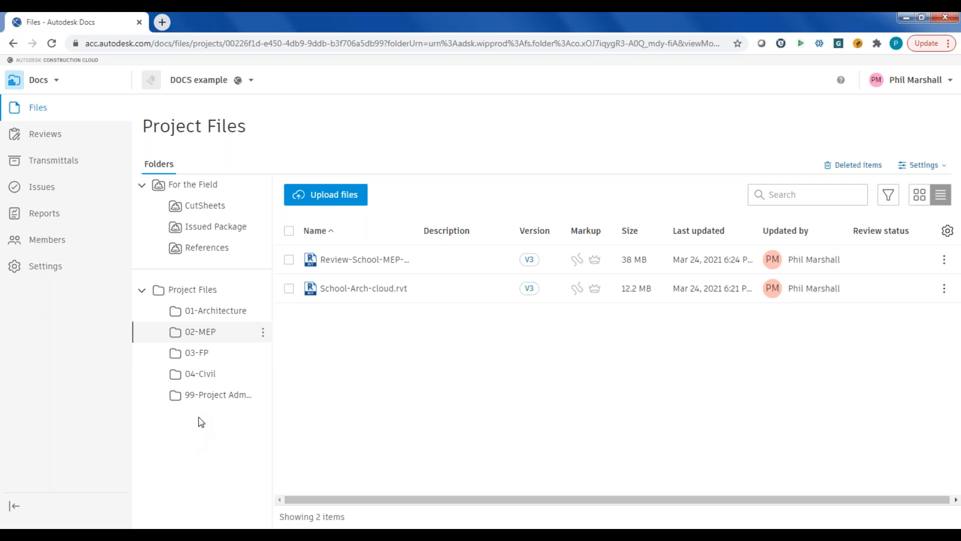
click(263, 333)
click(260, 289)
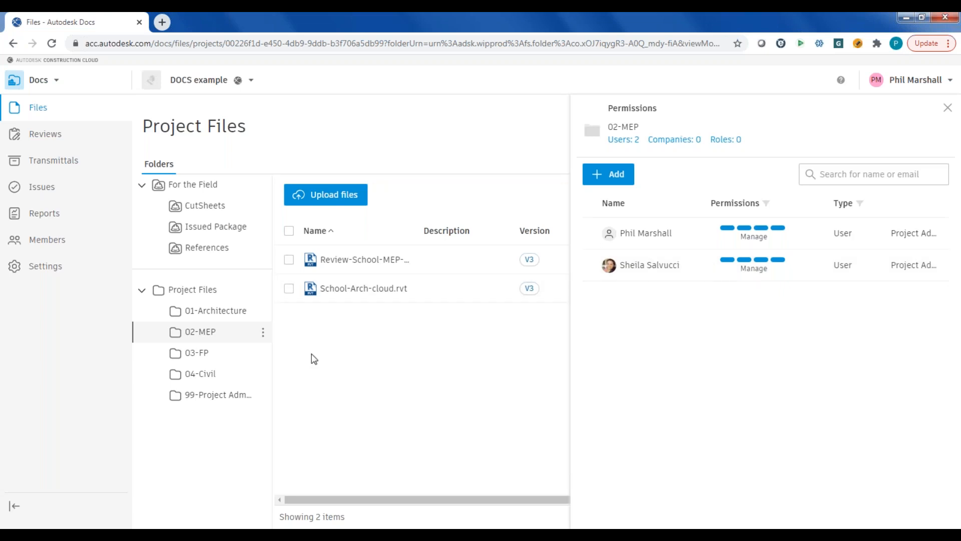
- Look into the 04-Civil folder and open Modern-Hotel-Final.rvt from the 01-Architecture folder
click(194, 373)
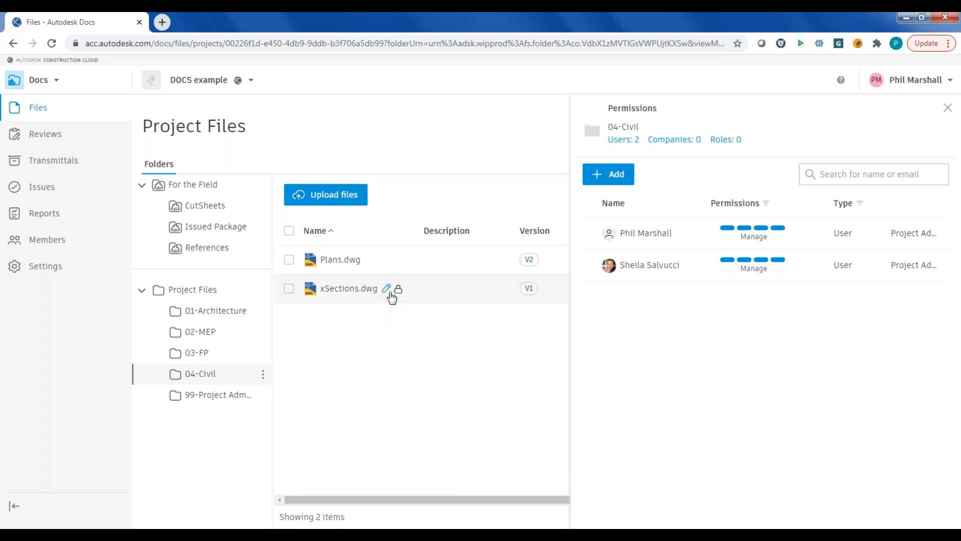
mouse_move(396, 297)
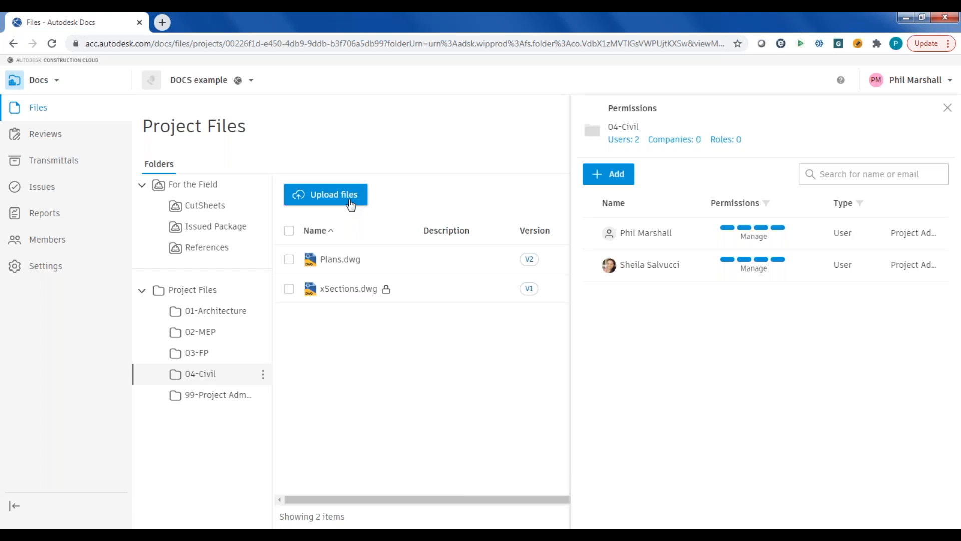
click(206, 311)
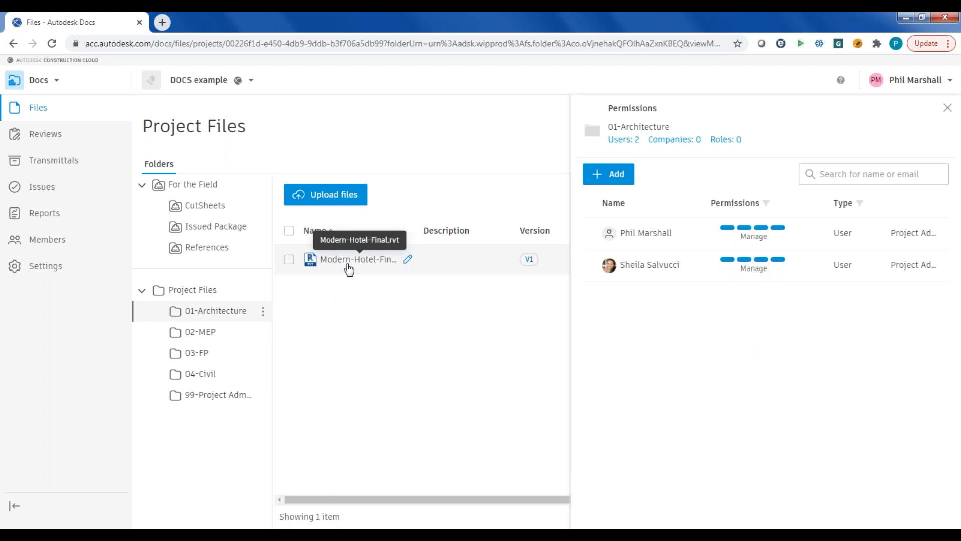
click(349, 265)
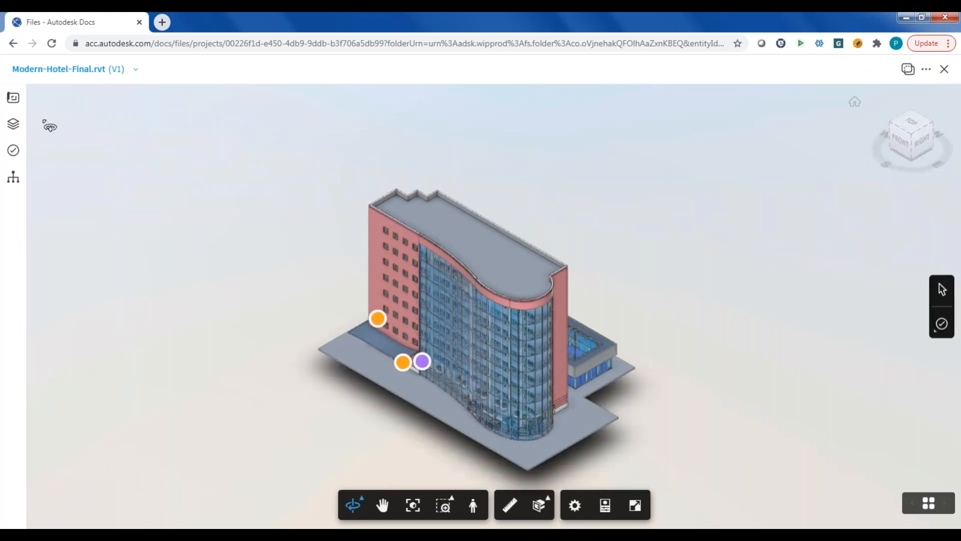
- Browse the list of 2D sheets in the hotel model
click(13, 103)
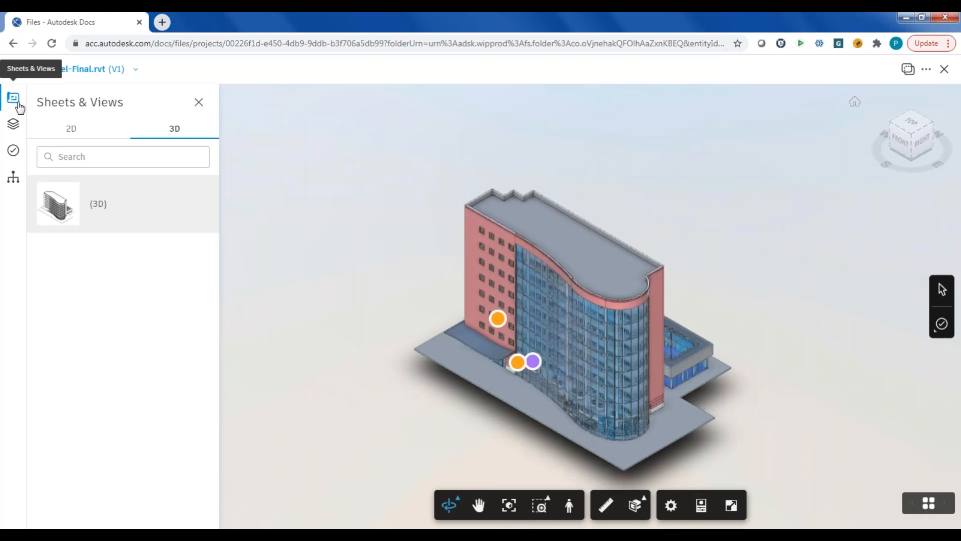
click(74, 131)
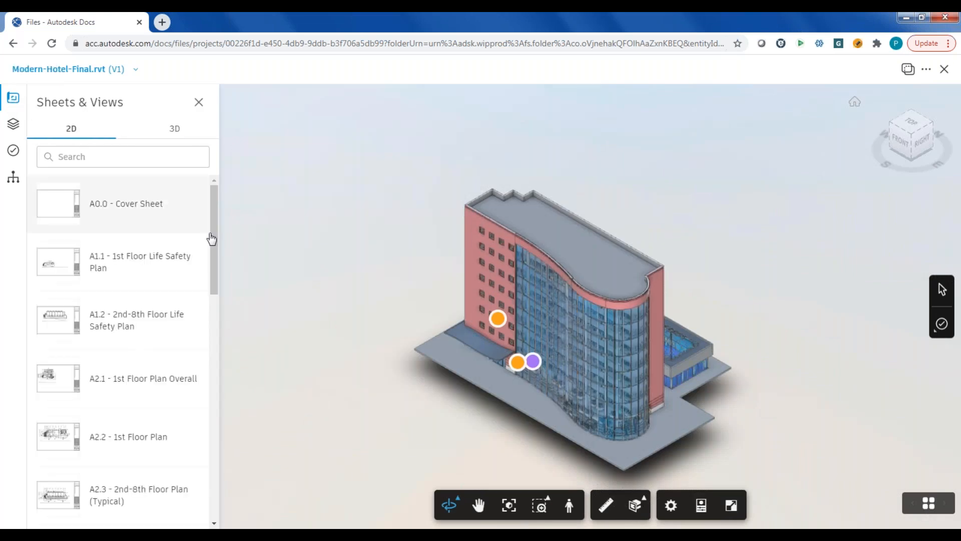
scroll(215, 224, down, 4)
drag(208, 288, 236, 225)
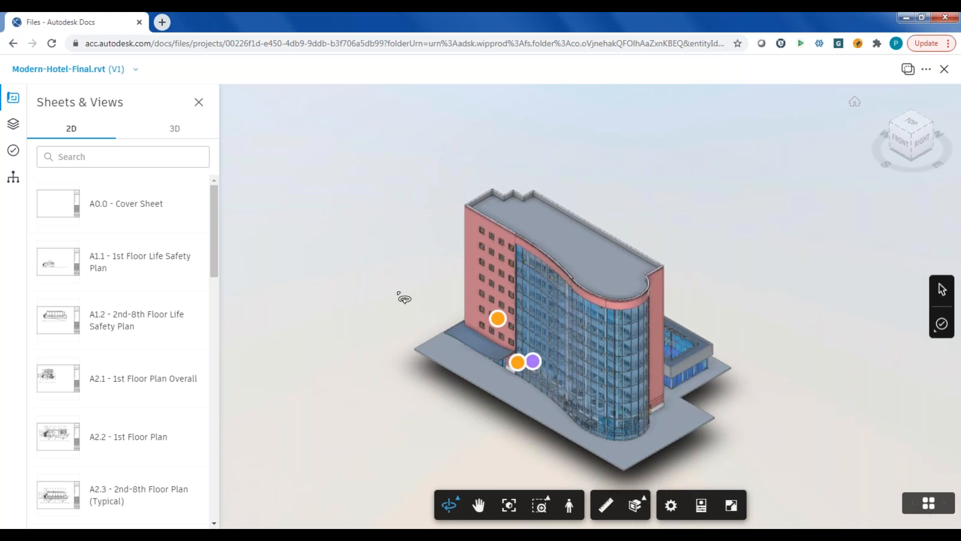
- Examine the hotel's 3D exterior, including the curved glass facade and the ground-floor area behind it
drag(488, 303, 459, 245)
scroll(458, 244, up, 3)
scroll(459, 244, down, 1)
drag(494, 286, 585, 343)
scroll(585, 345, up, 6)
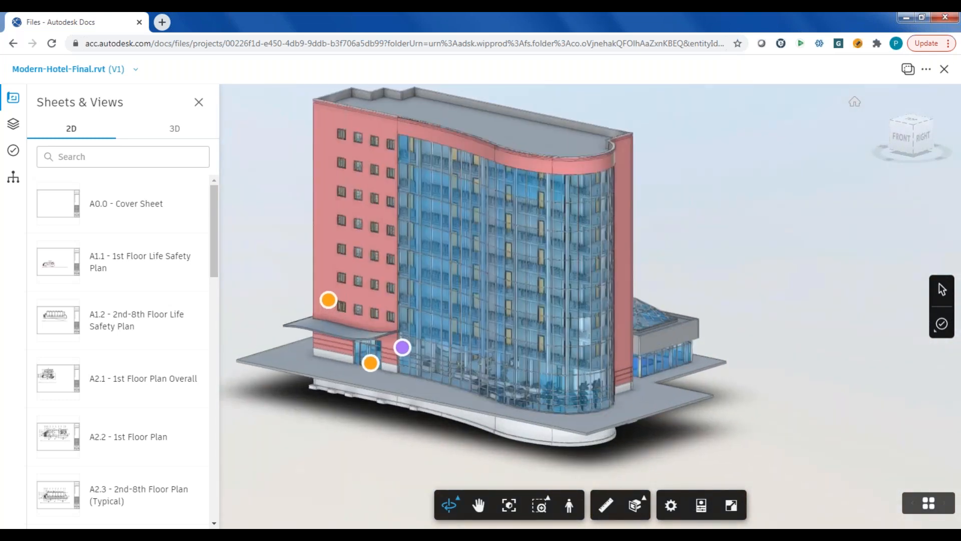
scroll(587, 340, up, 3)
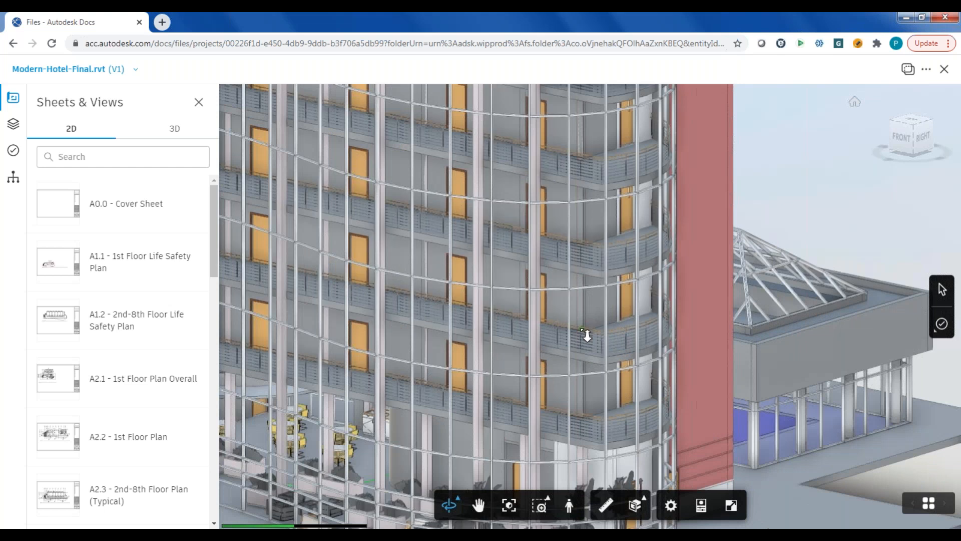
scroll(486, 357, down, 1)
drag(486, 353, 530, 240)
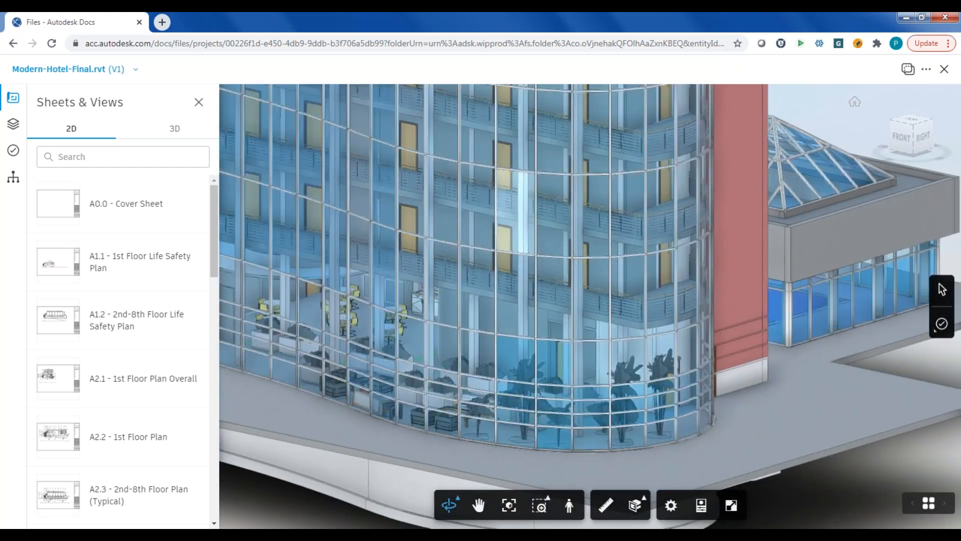
scroll(531, 240, down, 4)
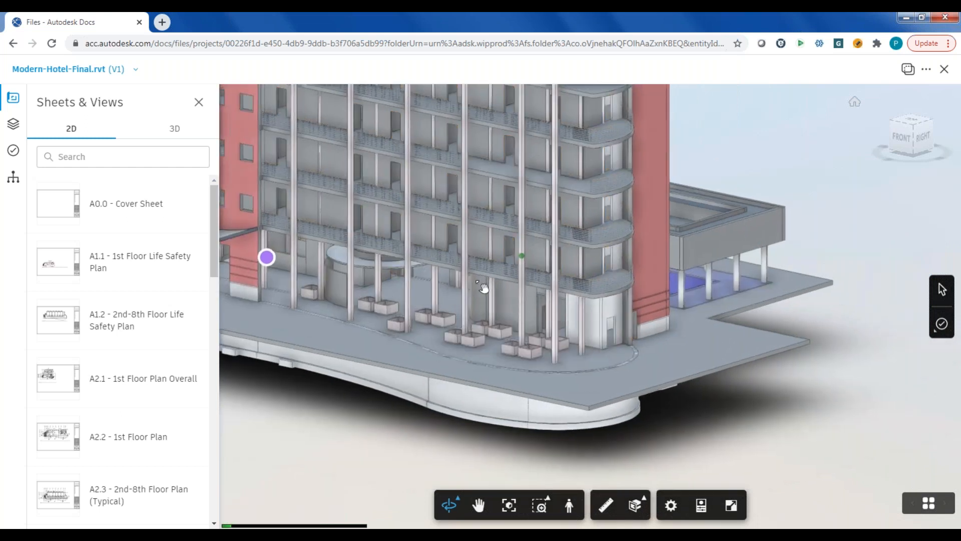
drag(483, 287, 472, 291)
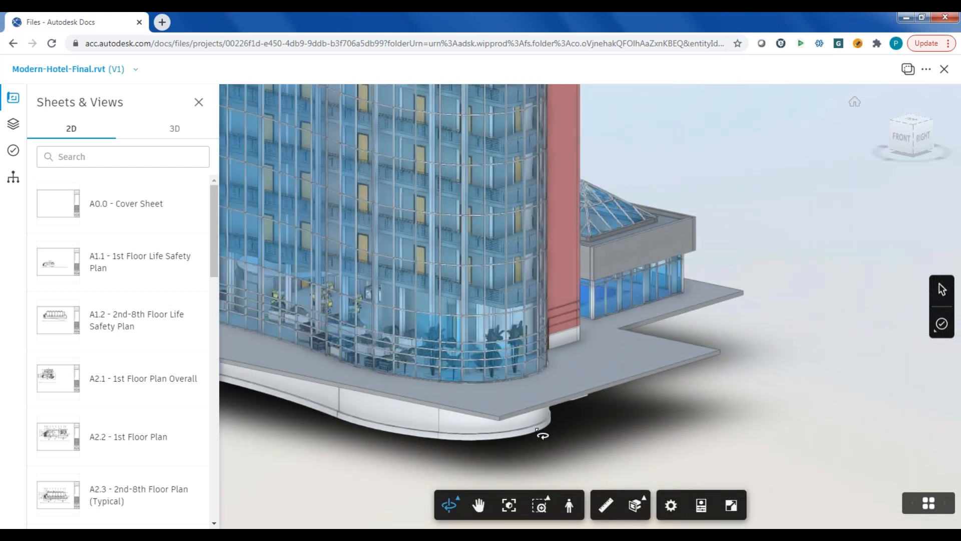
- Section the hotel model with an X plane and move the cut inward to expose the ground-floor dining area
click(644, 503)
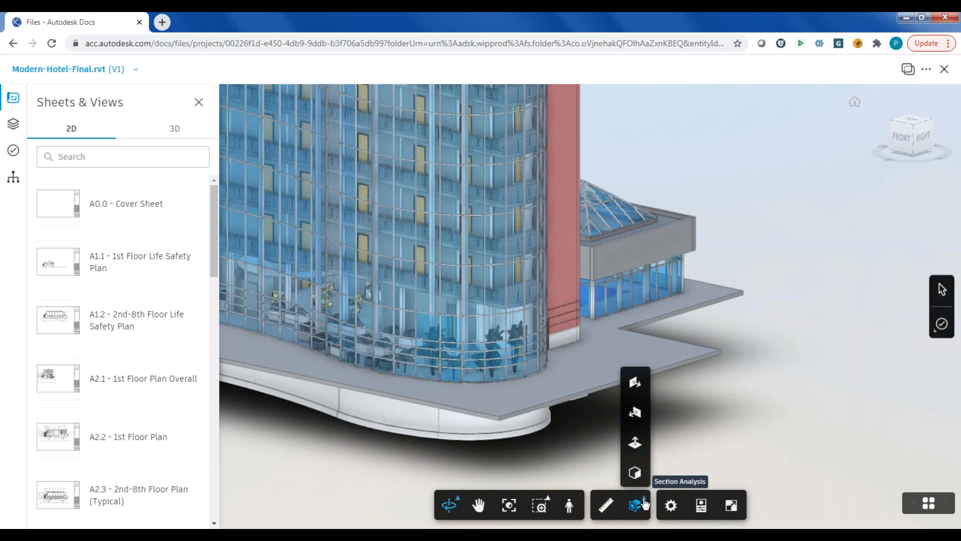
click(639, 386)
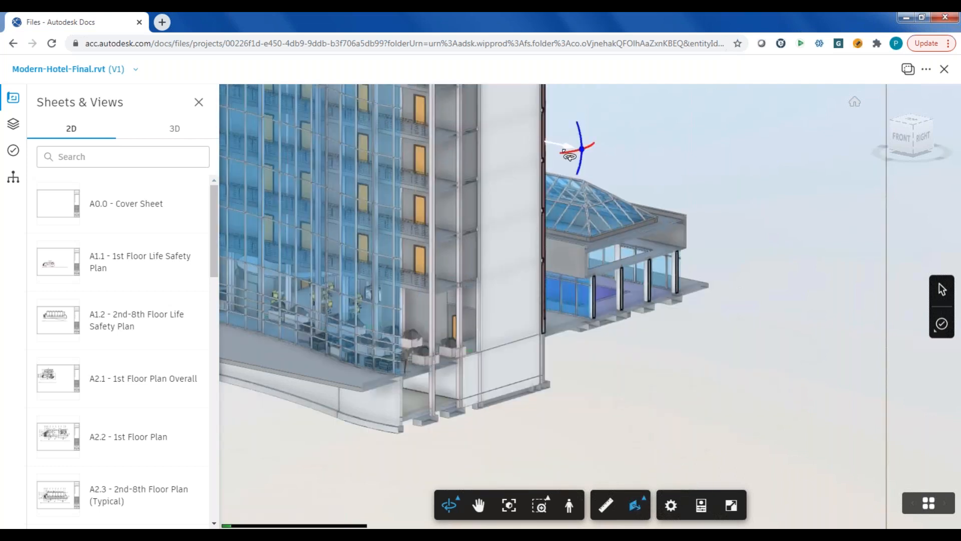
drag(571, 153, 418, 122)
drag(379, 333, 553, 401)
scroll(552, 400, up, 5)
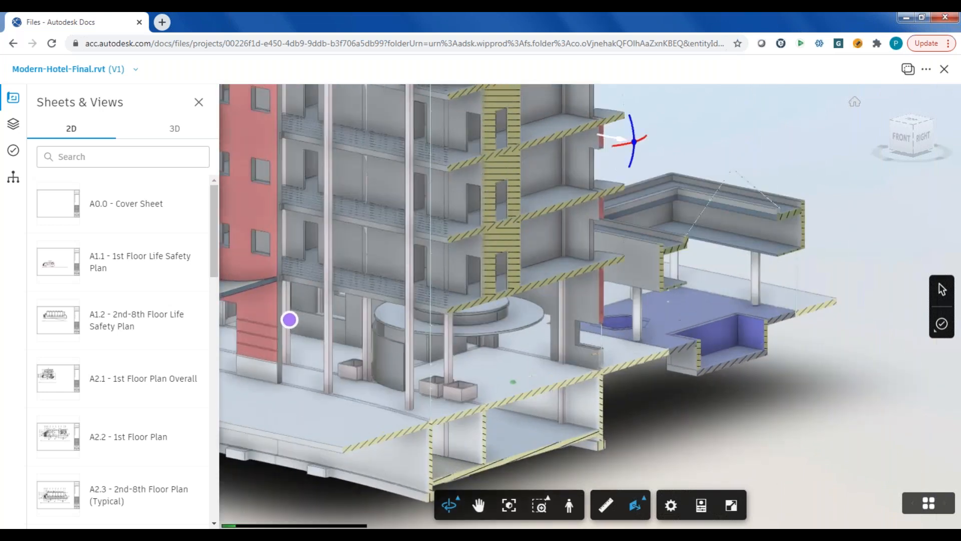
scroll(508, 340, up, 5)
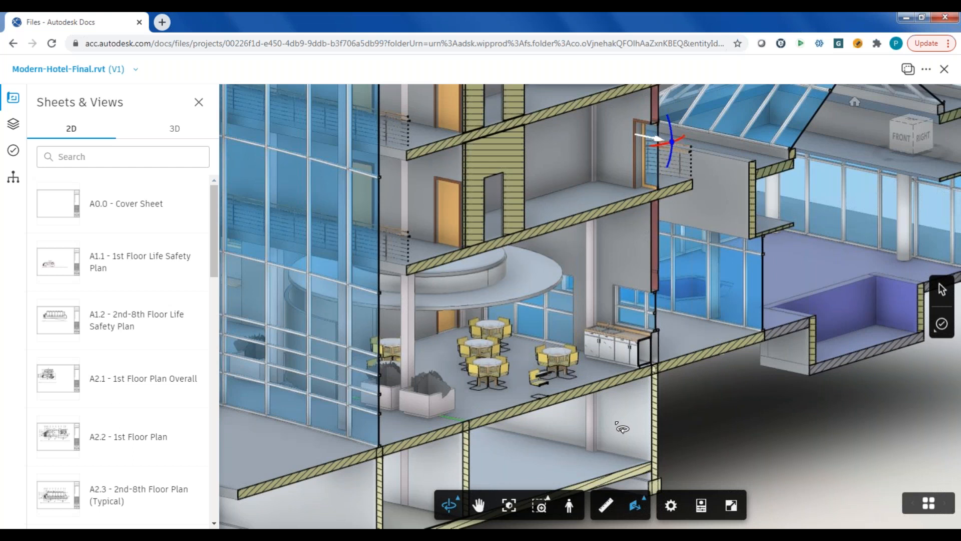
- Show the properties of the round dining table nearest the counter and review the 2D views related to it
click(701, 506)
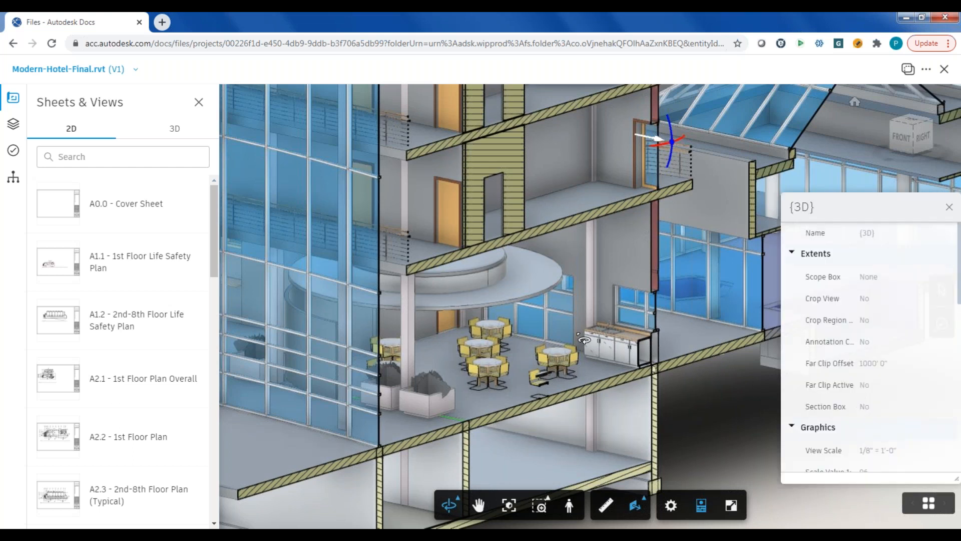
click(557, 358)
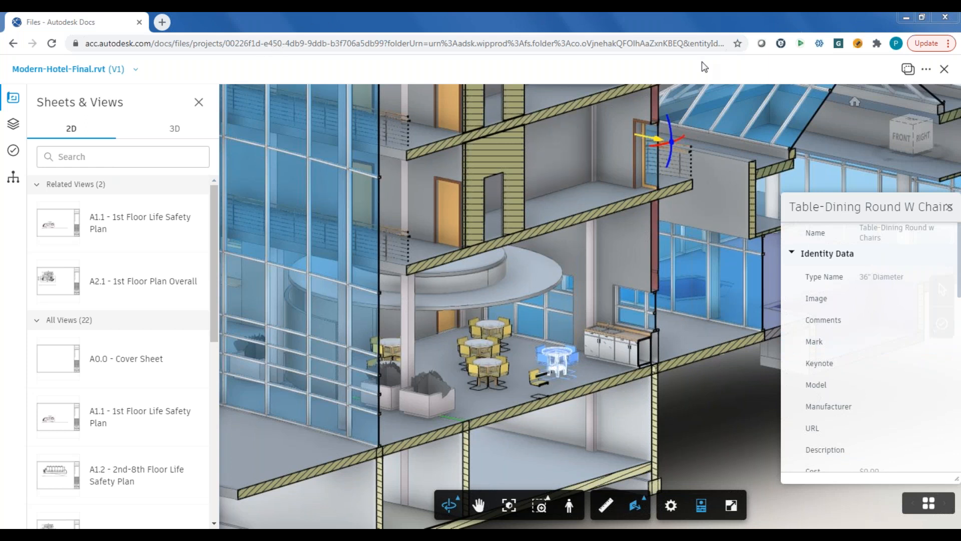
scroll(206, 301, down, 1)
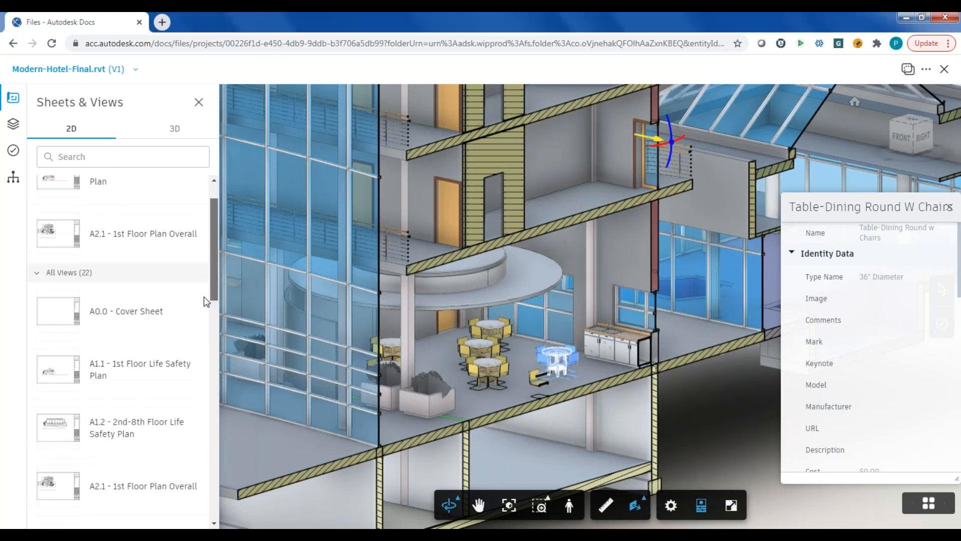
scroll(205, 315, down, 4)
drag(210, 318, 215, 241)
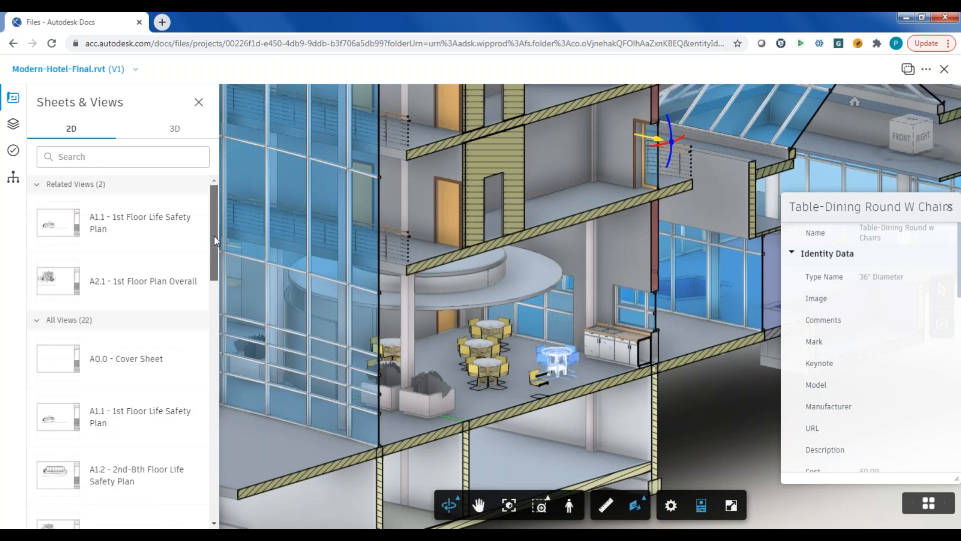
- Open the 2D sheet A2.2 - 1st Floor Plan
scroll(203, 297, down, 1)
scroll(206, 301, down, 5)
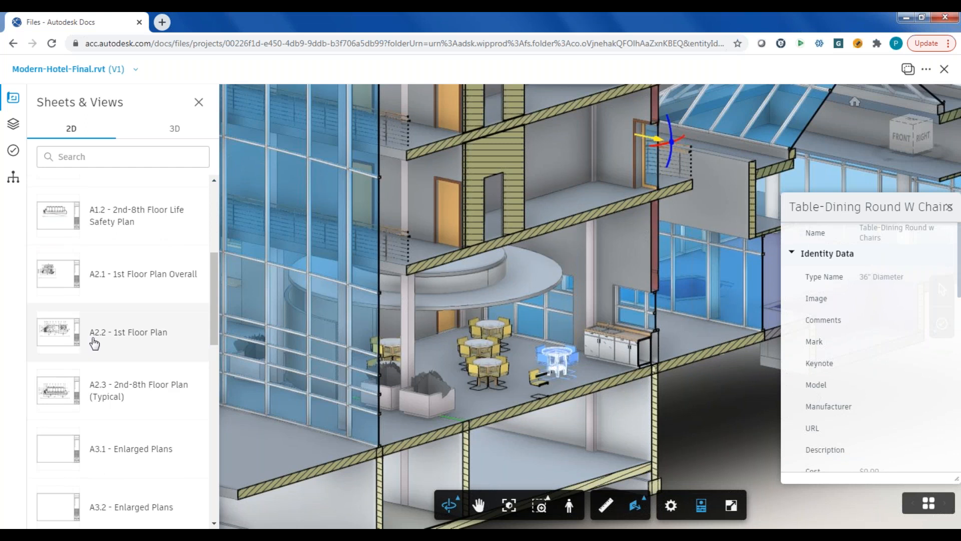
click(94, 341)
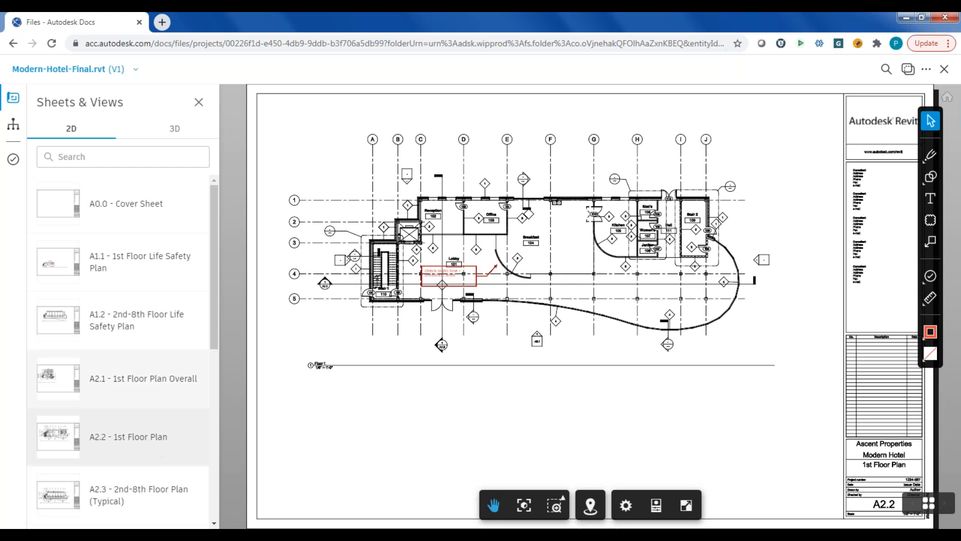
- Look through the remaining sheets in the list and over the whole 1st Floor Plan sheet
scroll(203, 395, down, 5)
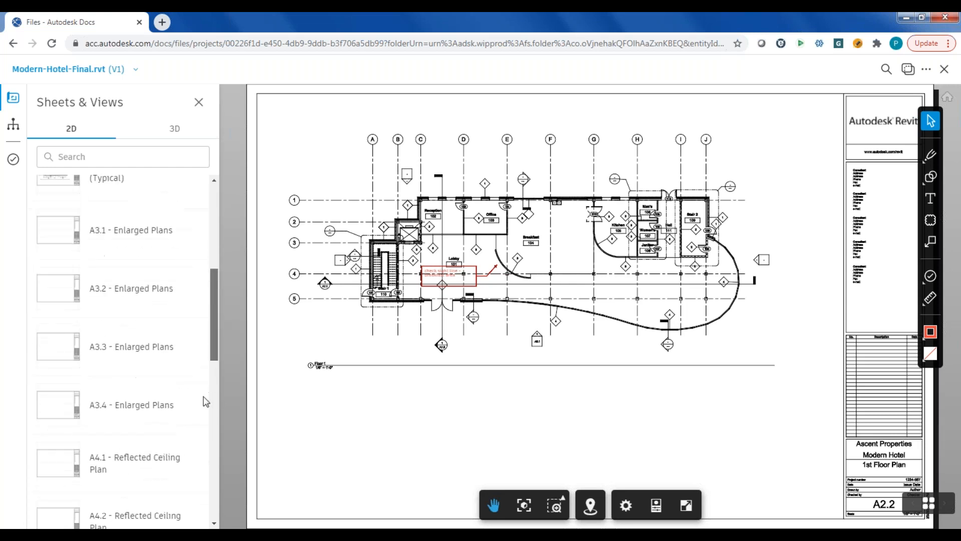
scroll(212, 343, up, 3)
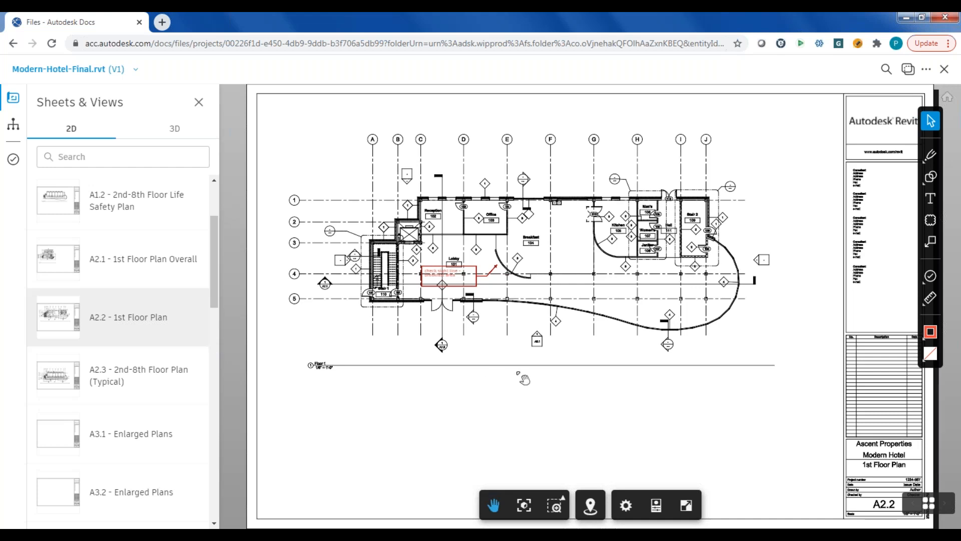
scroll(603, 404, down, 2)
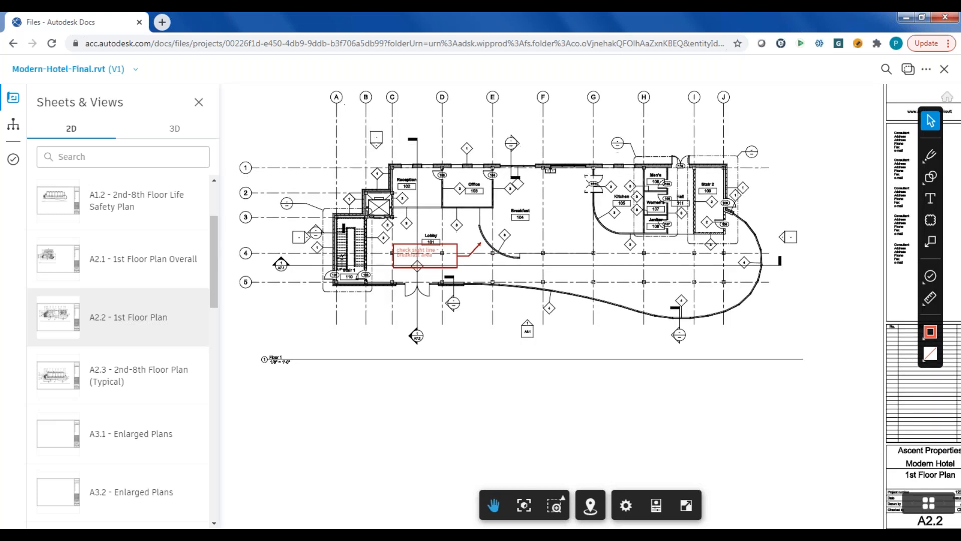
scroll(608, 400, up, 2)
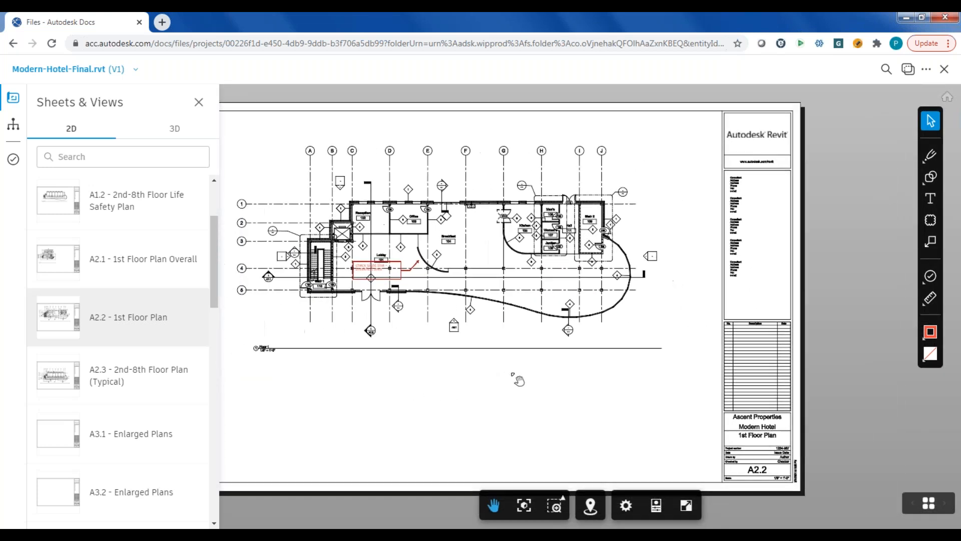
scroll(611, 399, down, 2)
drag(613, 399, 573, 388)
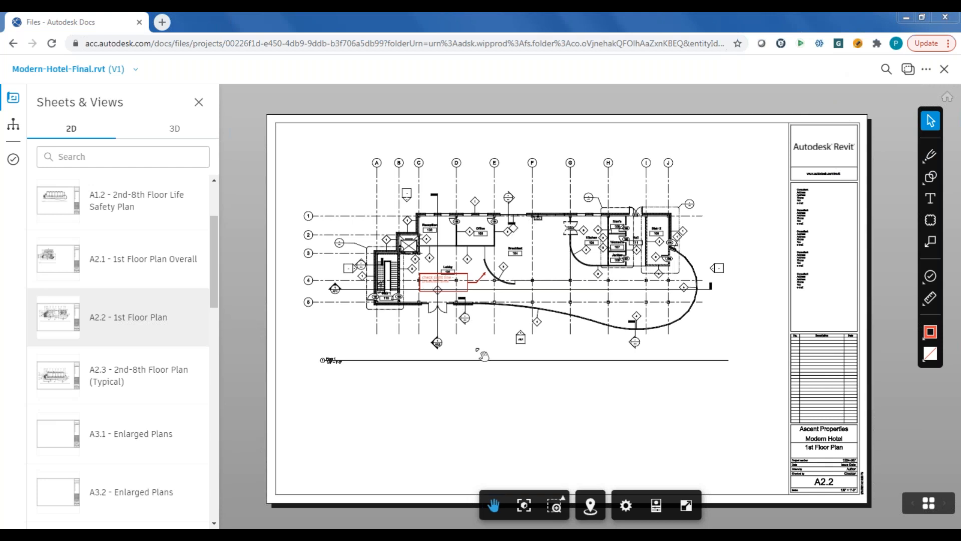
- Draw a red revision cloud around the Breakfast 104 room label, beside the sight-line note
click(472, 375)
scroll(460, 279, up, 5)
scroll(460, 274, up, 1)
drag(474, 294, 444, 306)
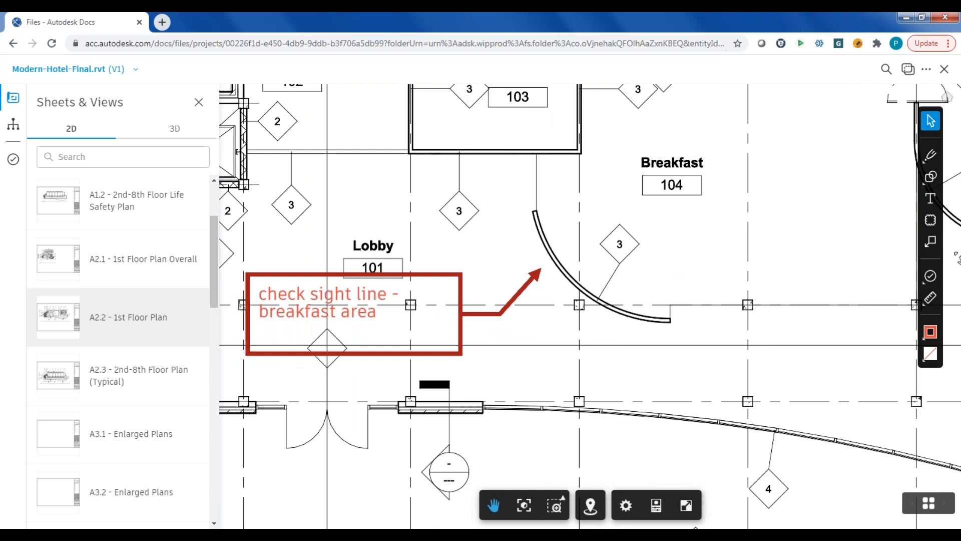
click(930, 220)
drag(548, 121, 669, 216)
drag(716, 235, 840, 304)
drag(840, 303, 839, 304)
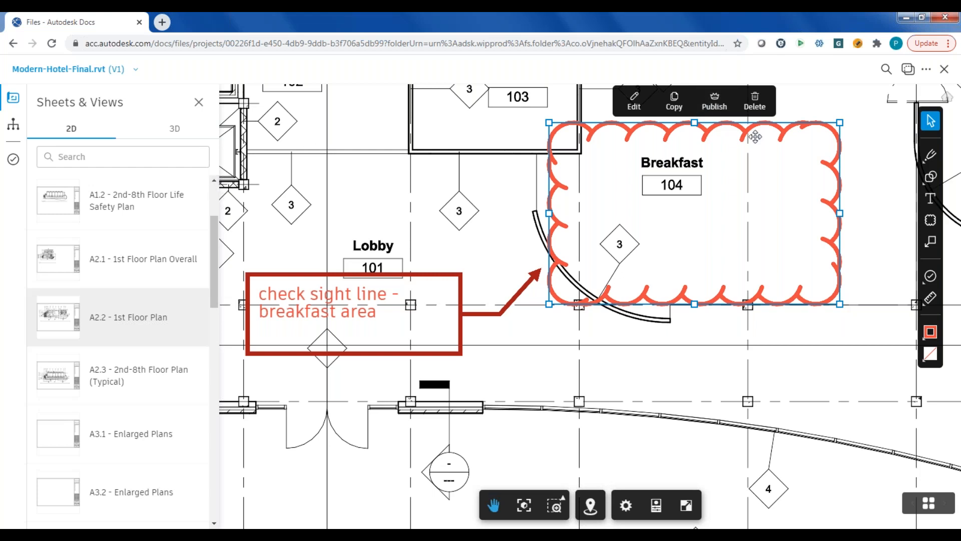
- Close the hotel model and open the project's issues list
click(944, 70)
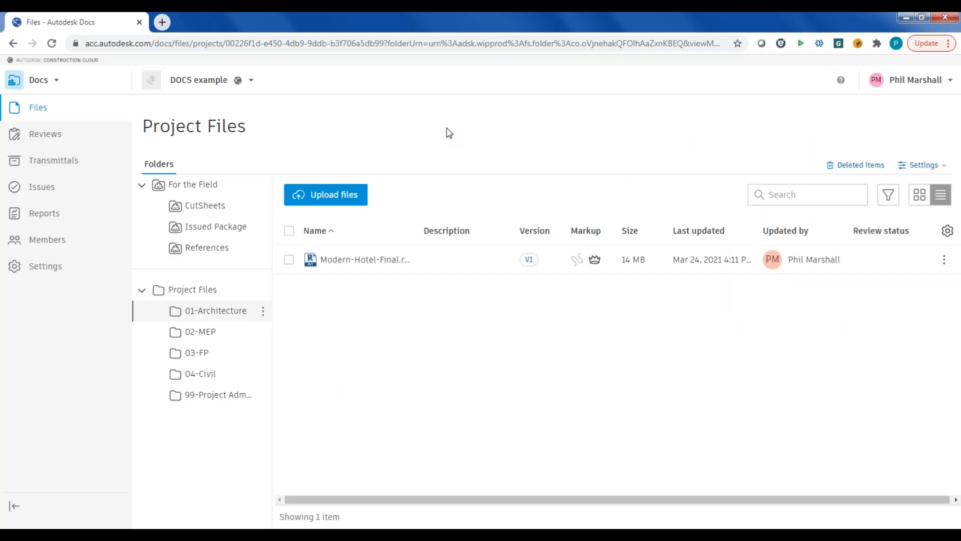
click(40, 189)
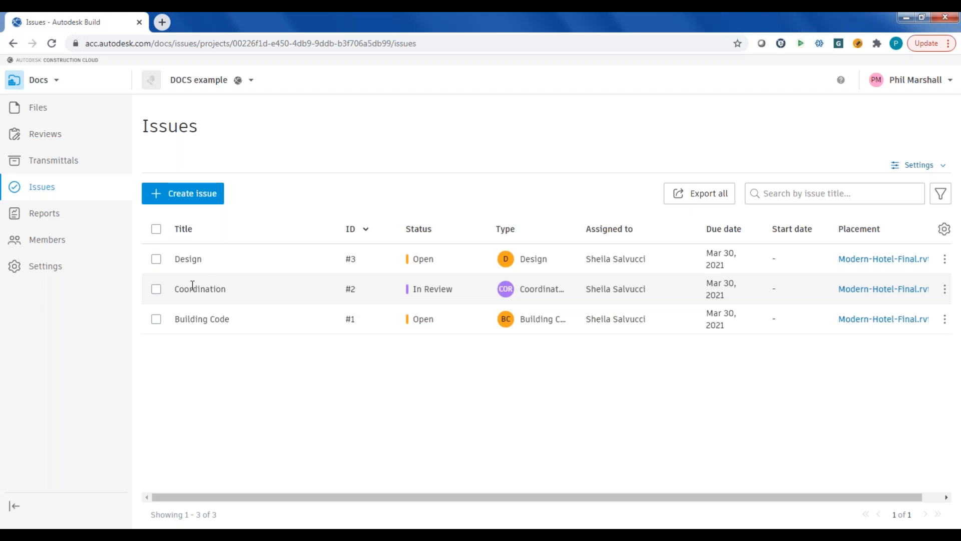
- Review the details of the Building Code issue and open its placement in the Modern-Hotel-Final.rvt model
click(195, 315)
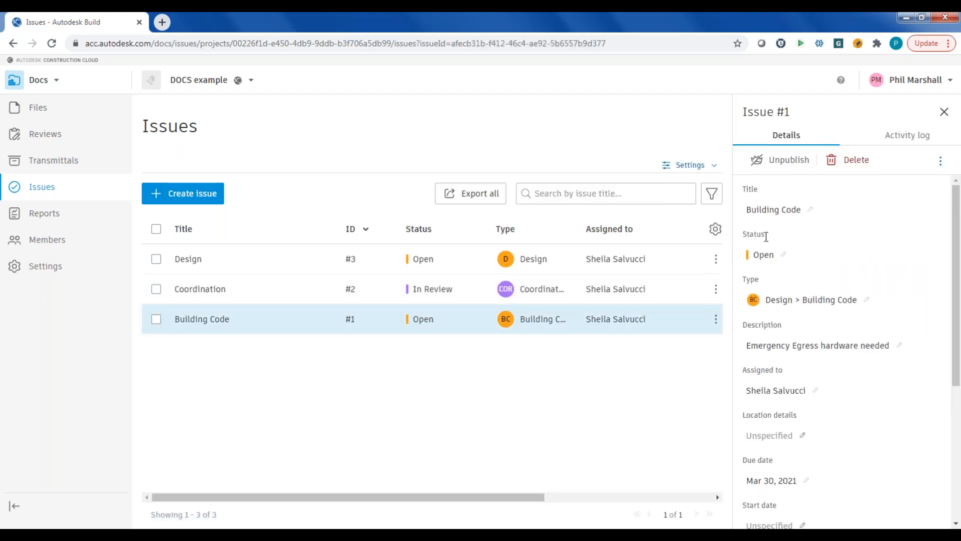
drag(956, 238, 947, 304)
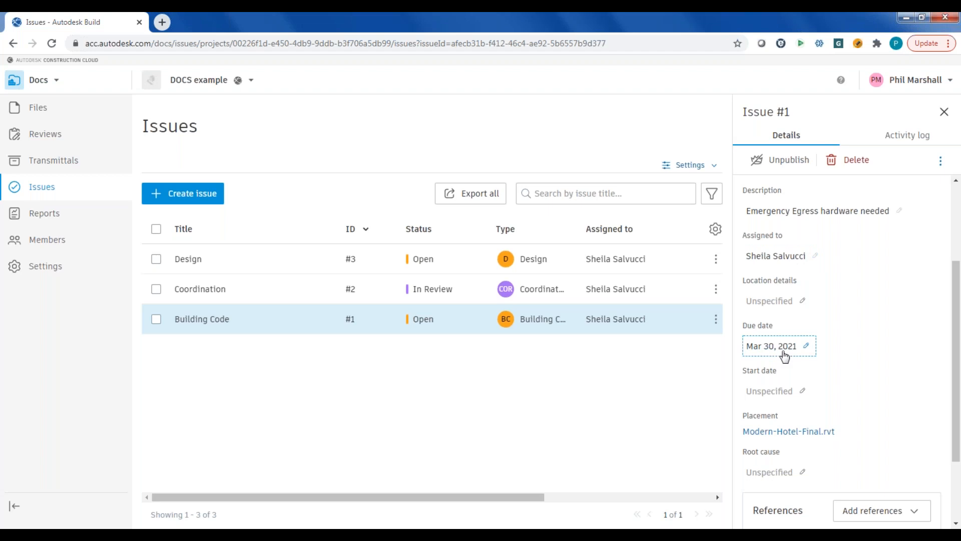
drag(954, 308, 955, 369)
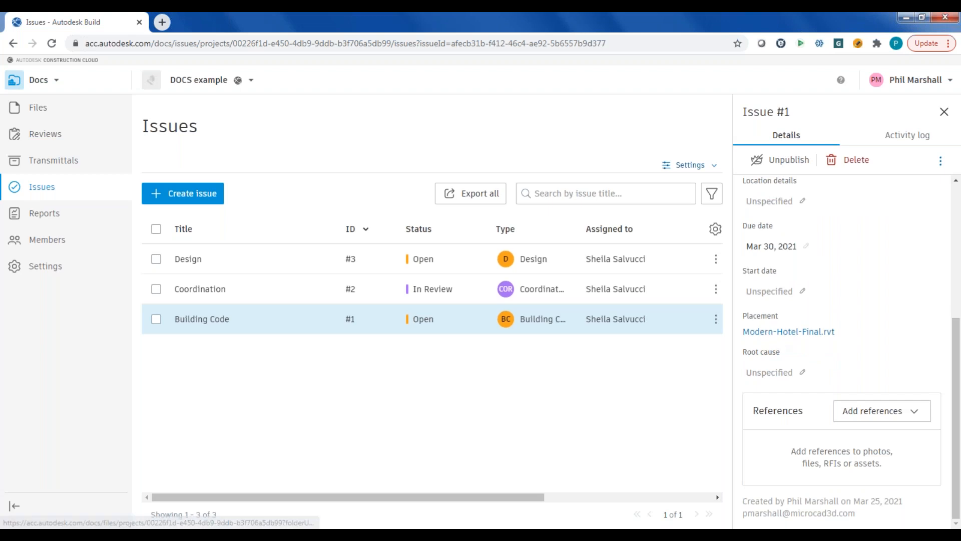
click(796, 333)
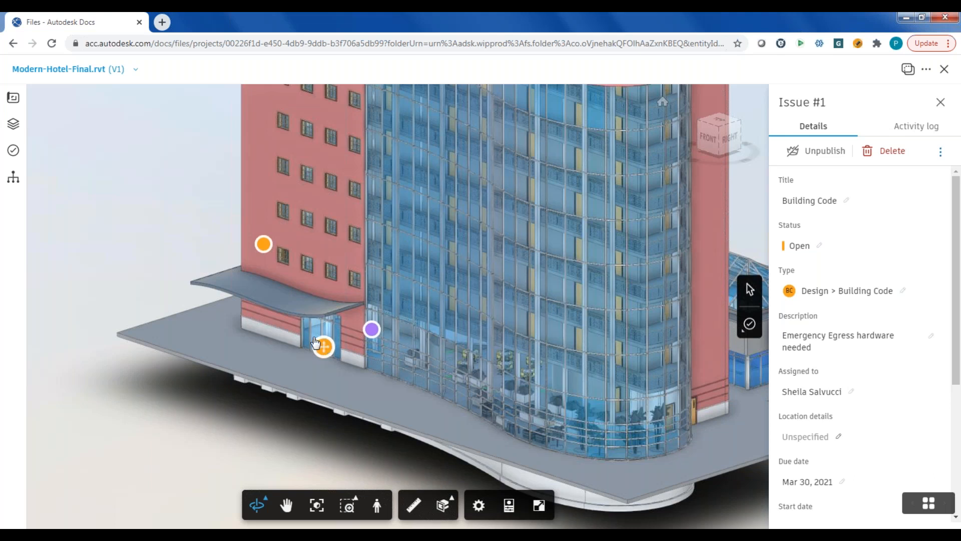
- Look through the issue types, and place a new Design issue on the canopy above the hotel entrance
click(746, 333)
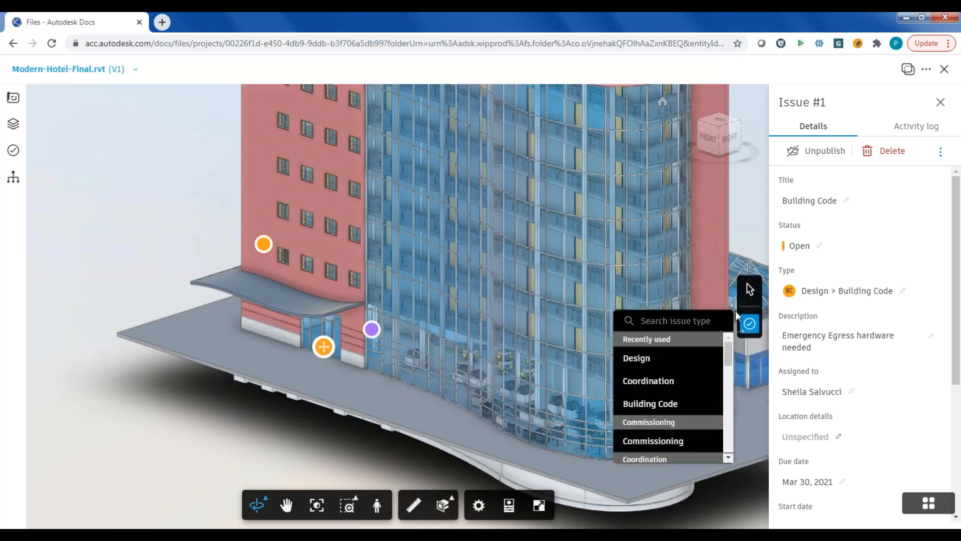
drag(727, 354, 708, 411)
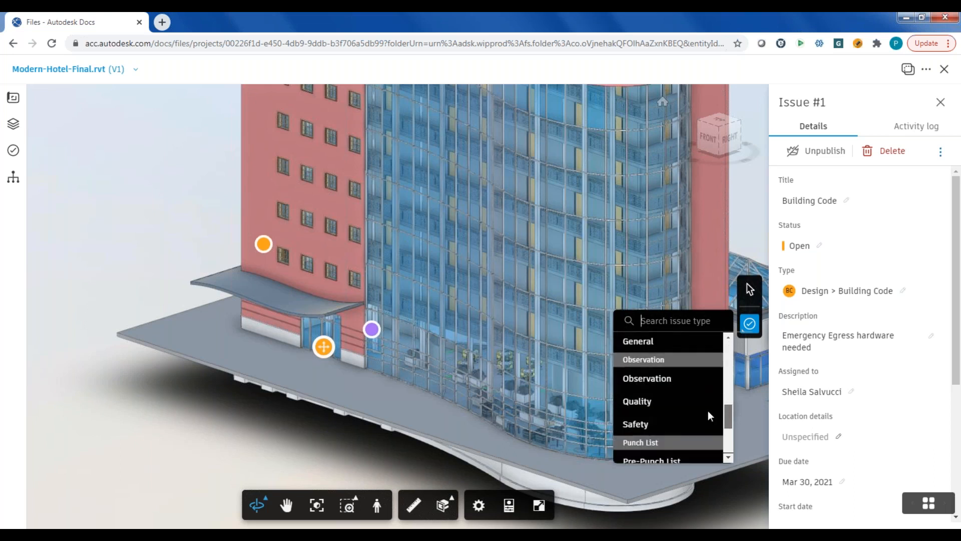
scroll(708, 411, down, 2)
scroll(705, 426, down, 1)
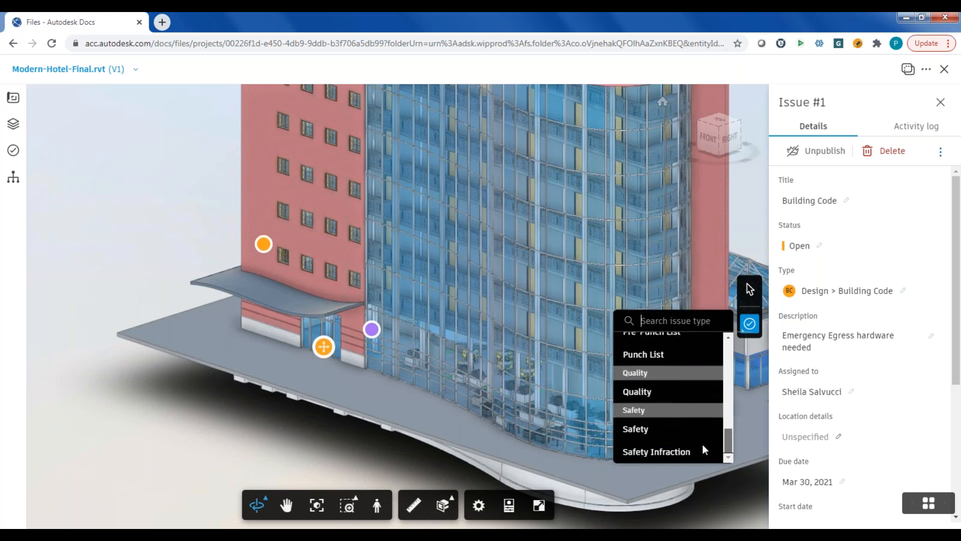
scroll(702, 435, up, 4)
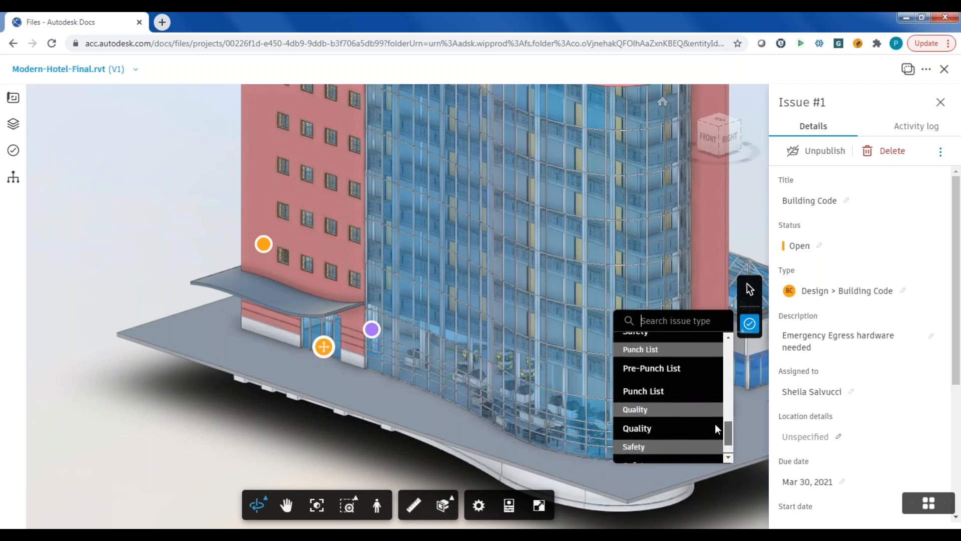
mouse_move(730, 373)
mouse_down()
mouse_move(738, 341)
mouse_move(724, 356)
mouse_up()
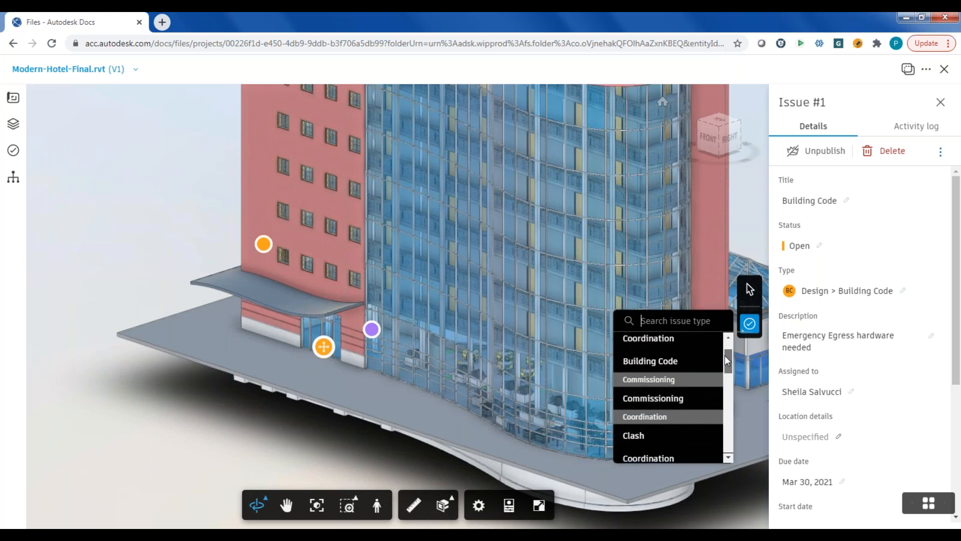
drag(725, 355, 715, 392)
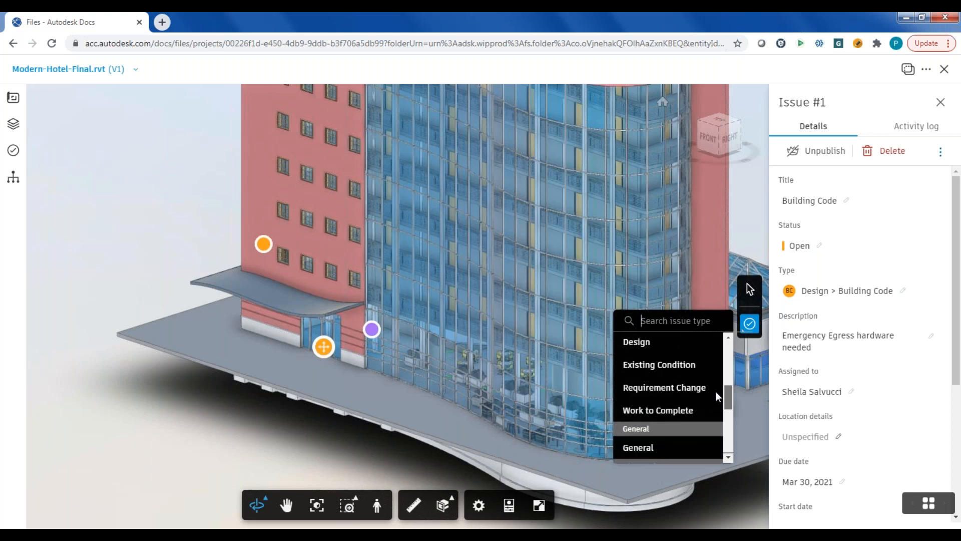
drag(715, 391, 719, 440)
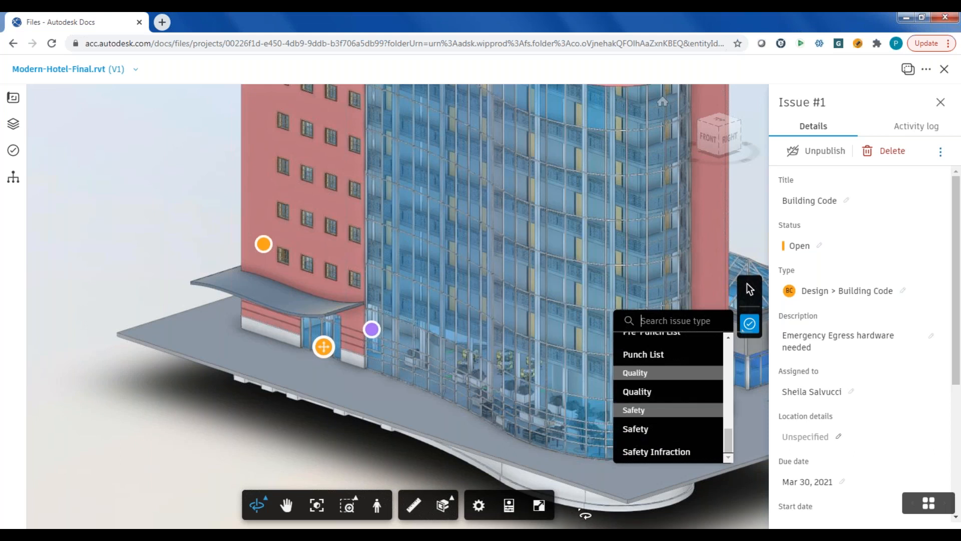
drag(730, 431, 728, 379)
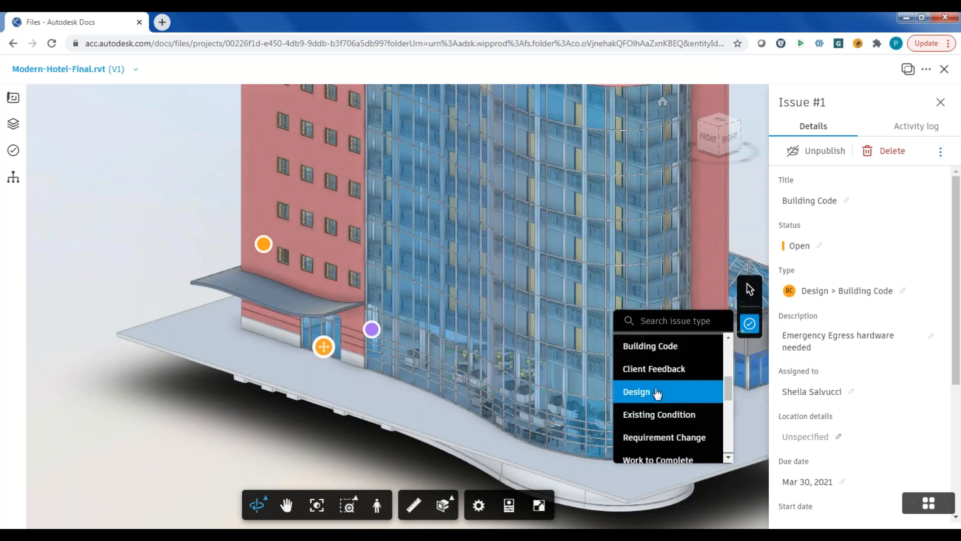
click(645, 397)
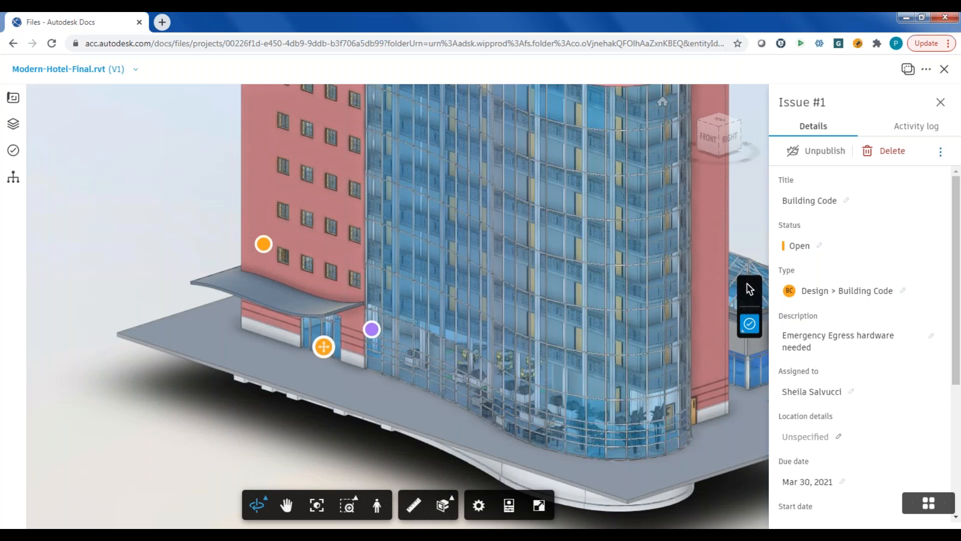
click(261, 299)
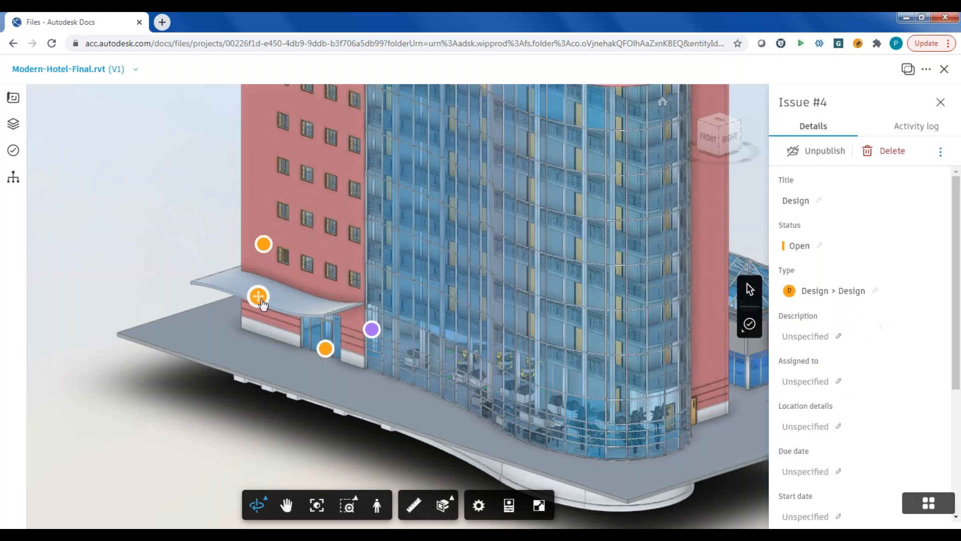
- Set the new issue's description to "where's drainage"
click(837, 340)
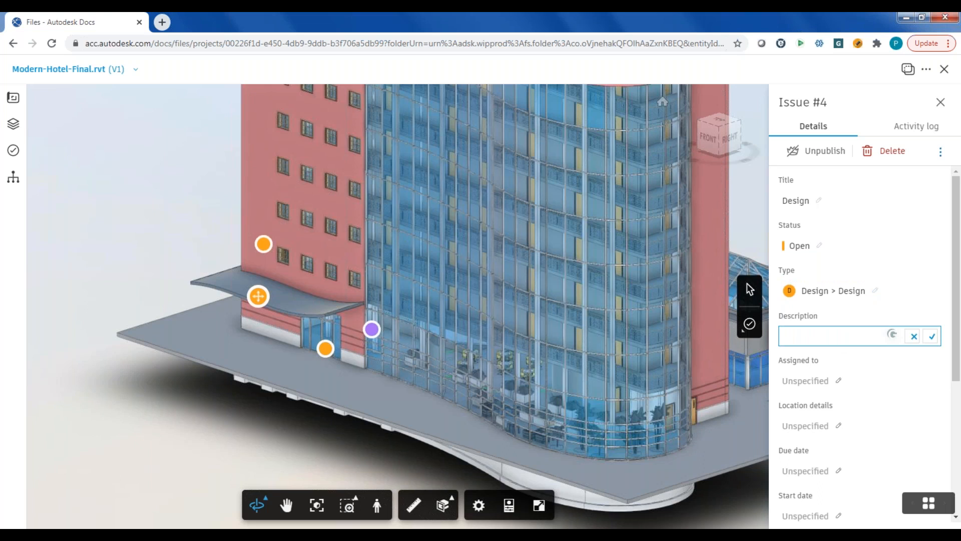
text(where's drainage)
drag(956, 283, 952, 385)
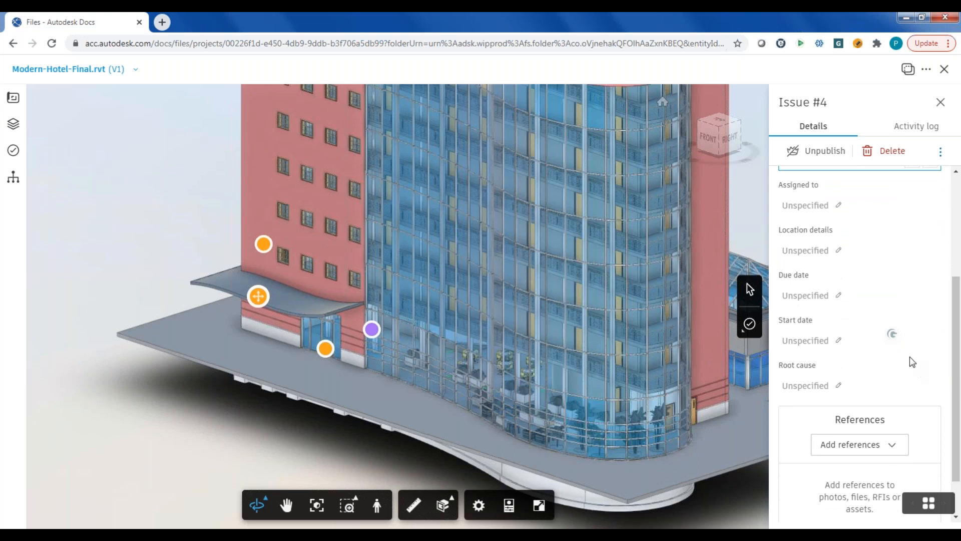
scroll(833, 212, up, 4)
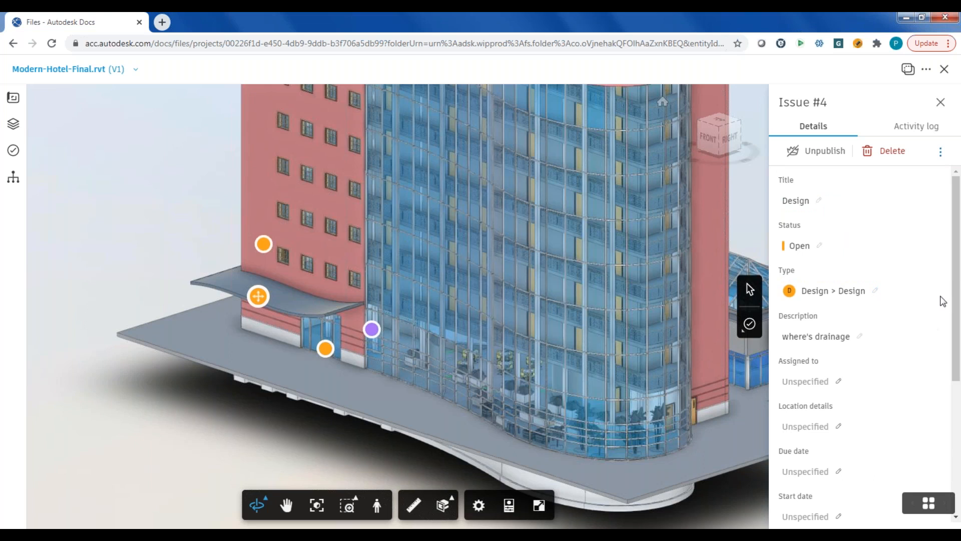
- Assign the new drainage issue to the same project member as the Building Code issue
drag(952, 307, 946, 360)
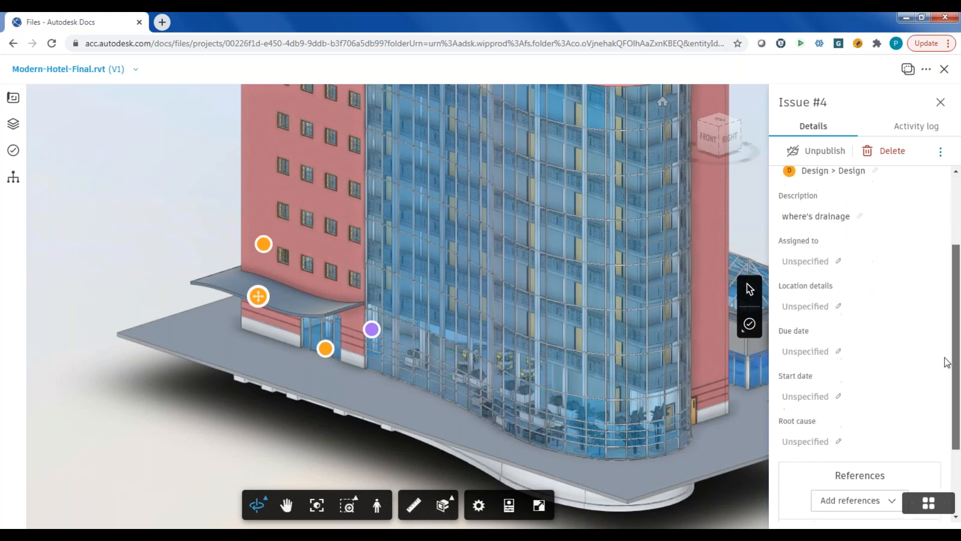
click(839, 264)
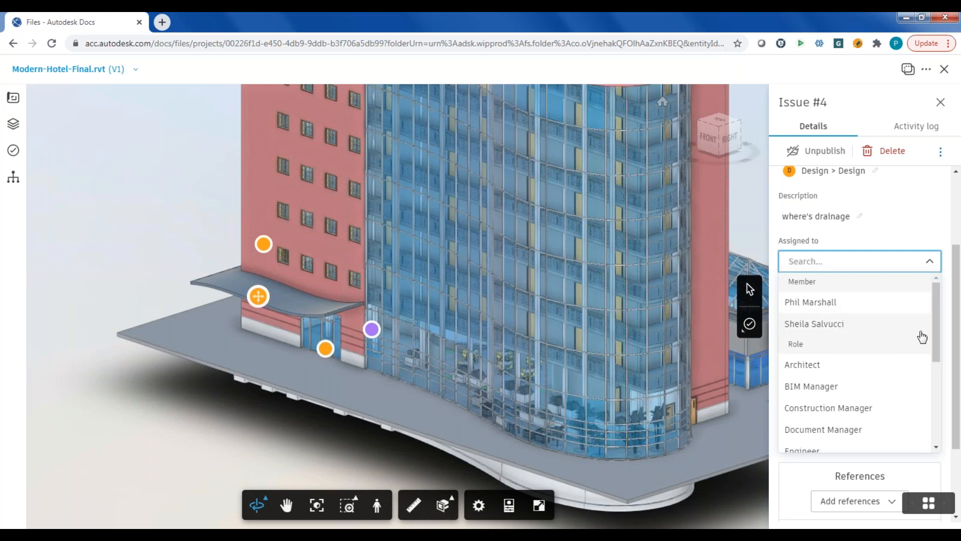
mouse_move(933, 312)
mouse_down()
mouse_move(929, 395)
mouse_move(942, 308)
mouse_up()
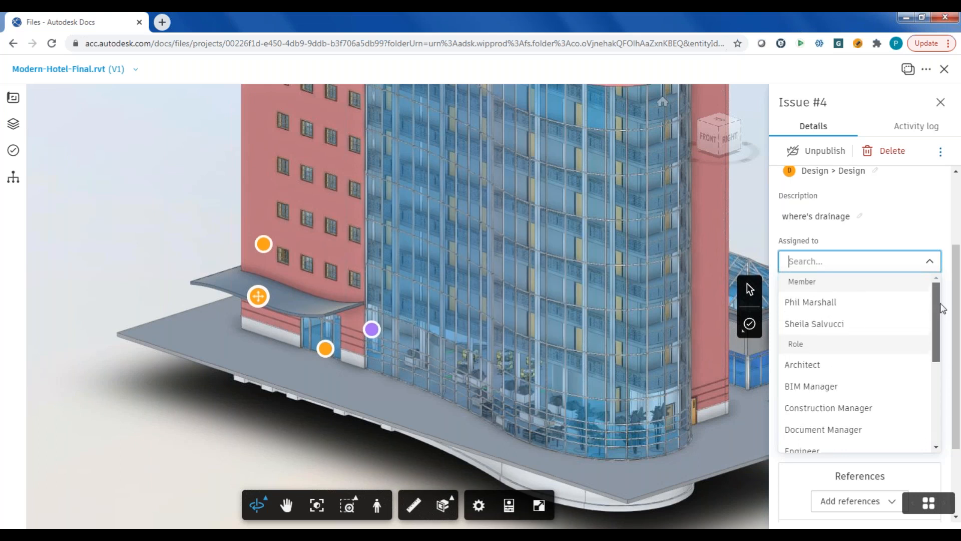
click(813, 324)
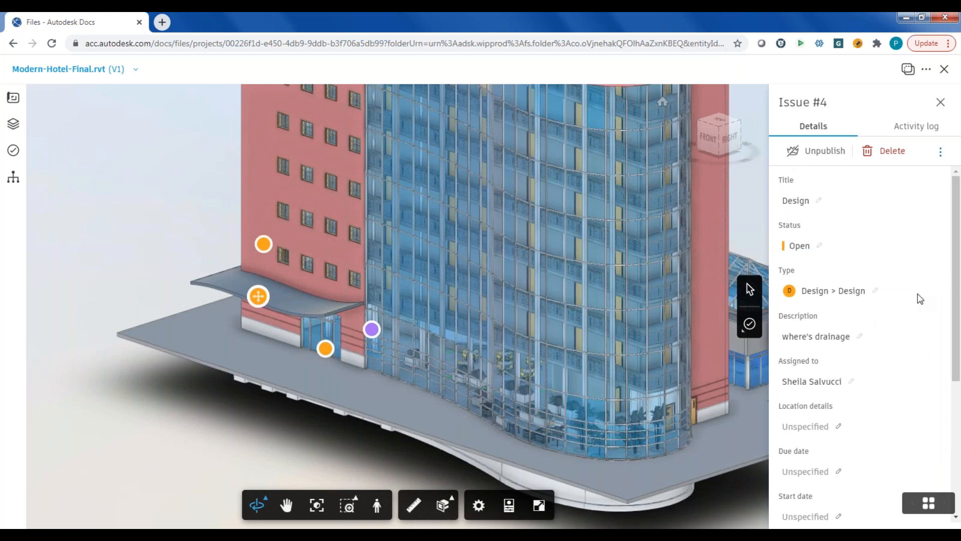
- Set the drainage issue's due date to April 1, 2021
scroll(955, 260, down, 1)
scroll(955, 265, down, 5)
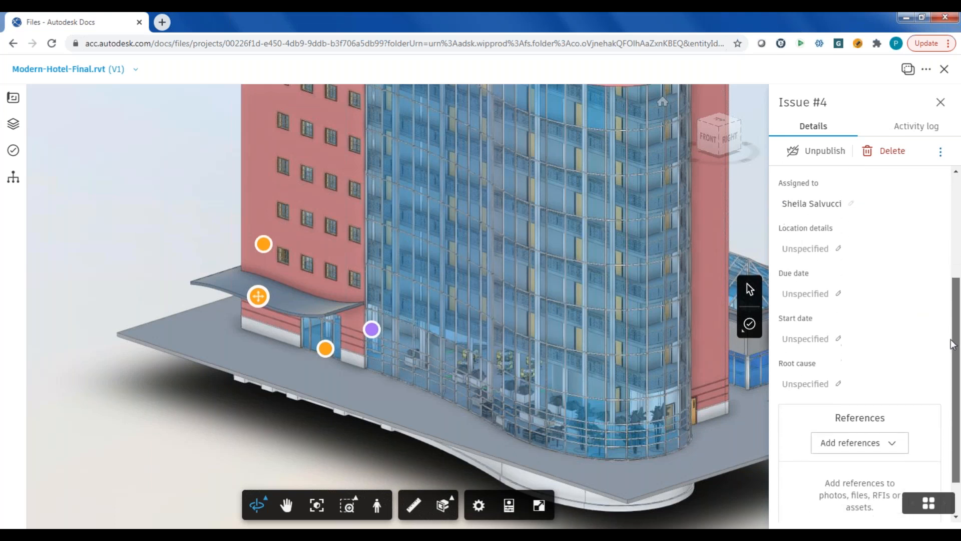
click(835, 299)
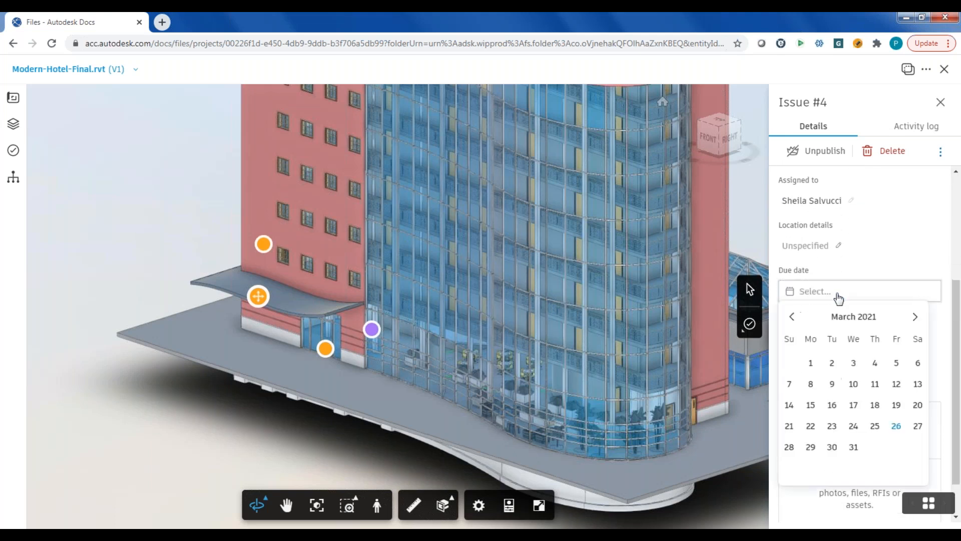
scroll(955, 324, down, 2)
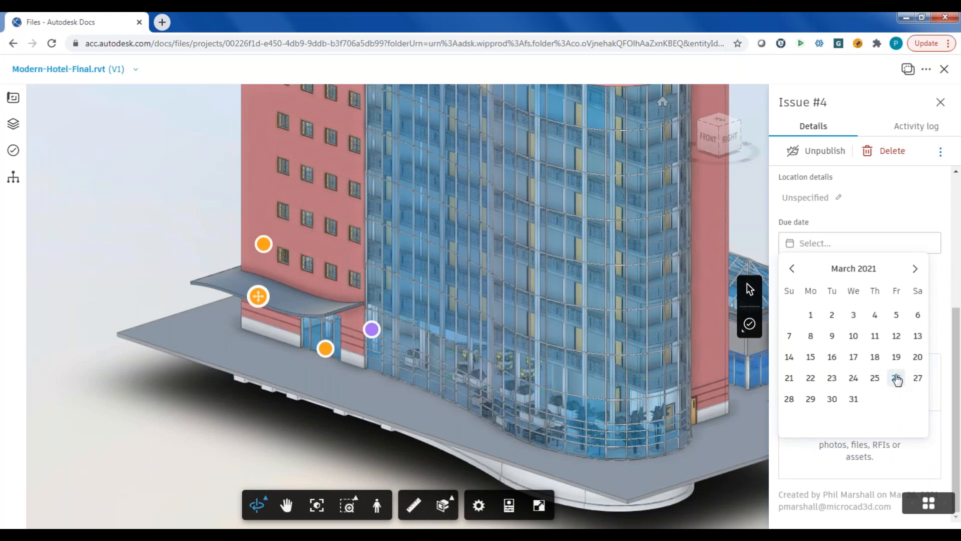
click(915, 271)
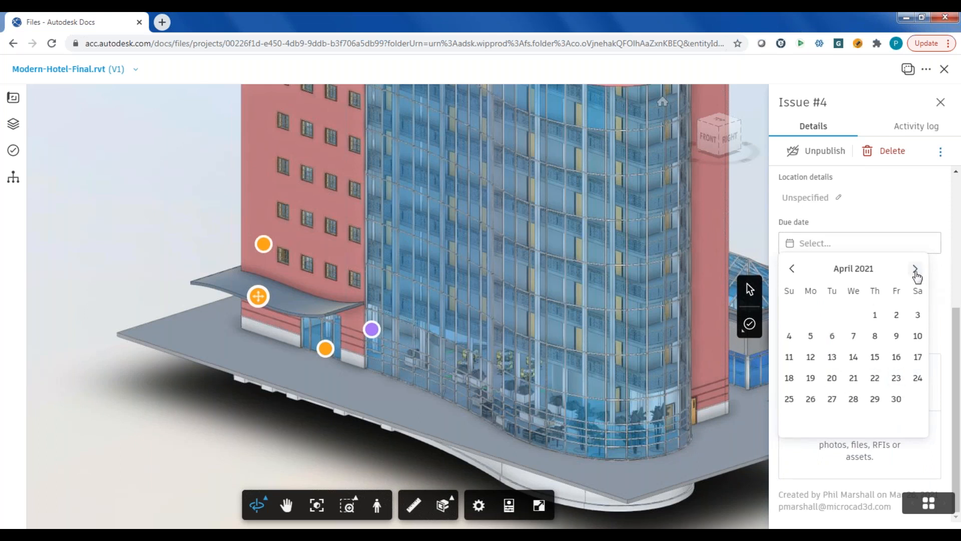
click(875, 314)
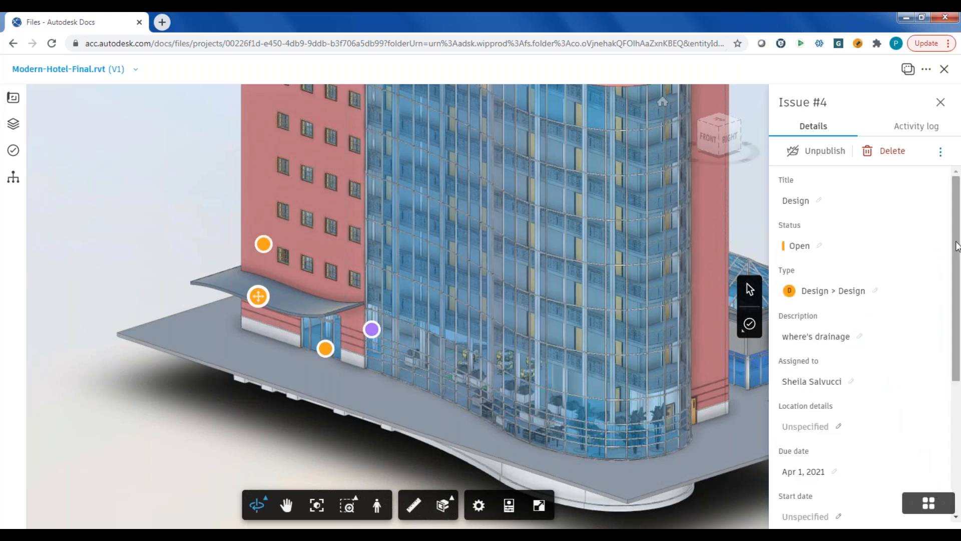
- Close the hotel model and return to the project's issues list to check the new Design issue
drag(956, 246, 956, 211)
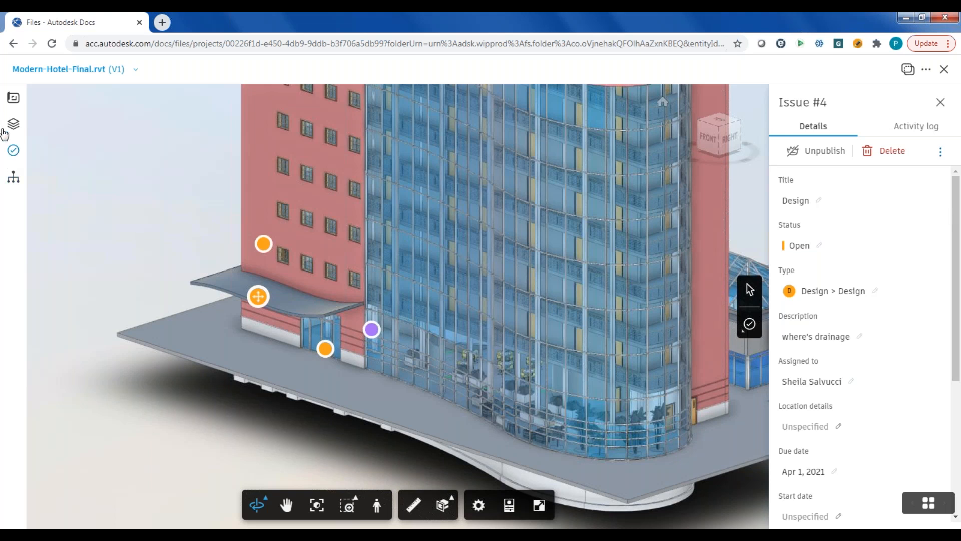
click(944, 73)
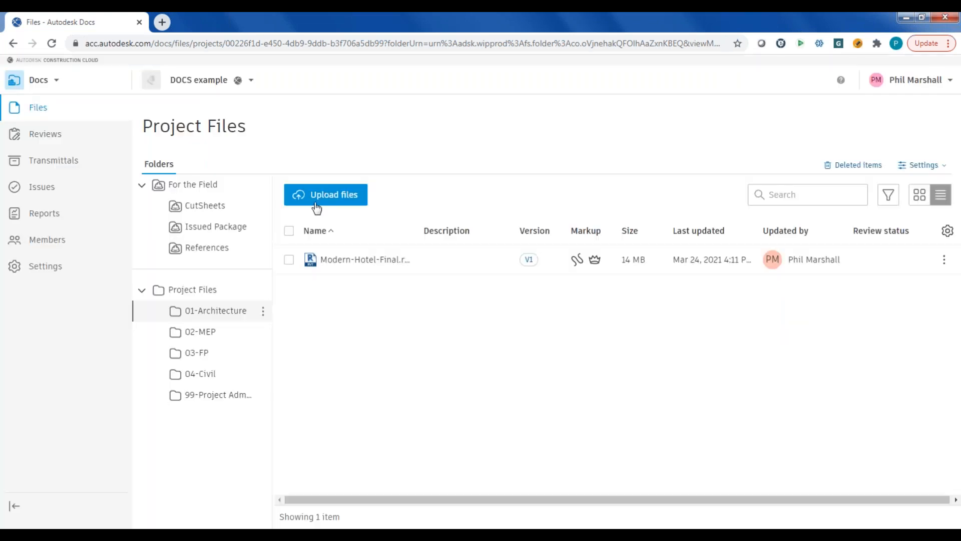
click(41, 190)
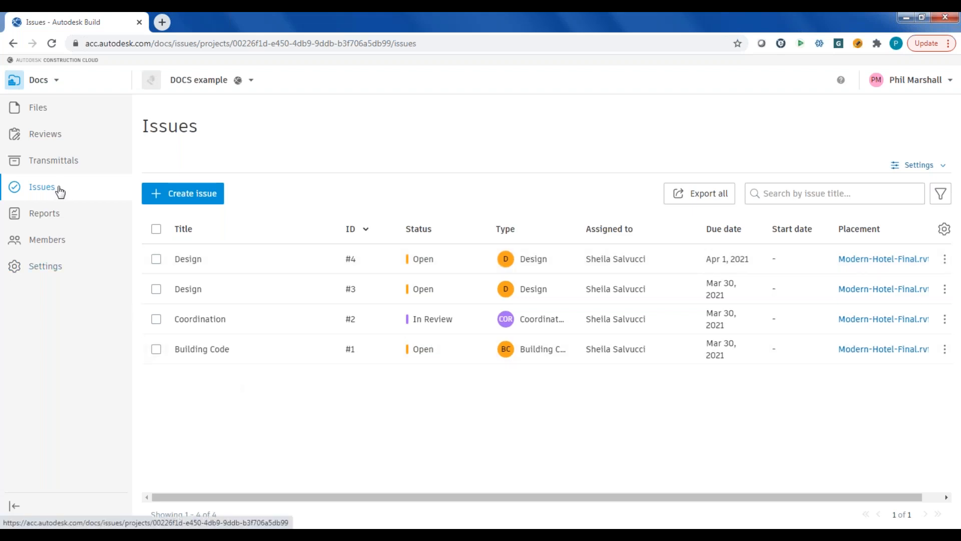
- Return to the project files in Docs and show the version history of School-Arch-cloud.rvt in the 02-MEP folder
click(38, 83)
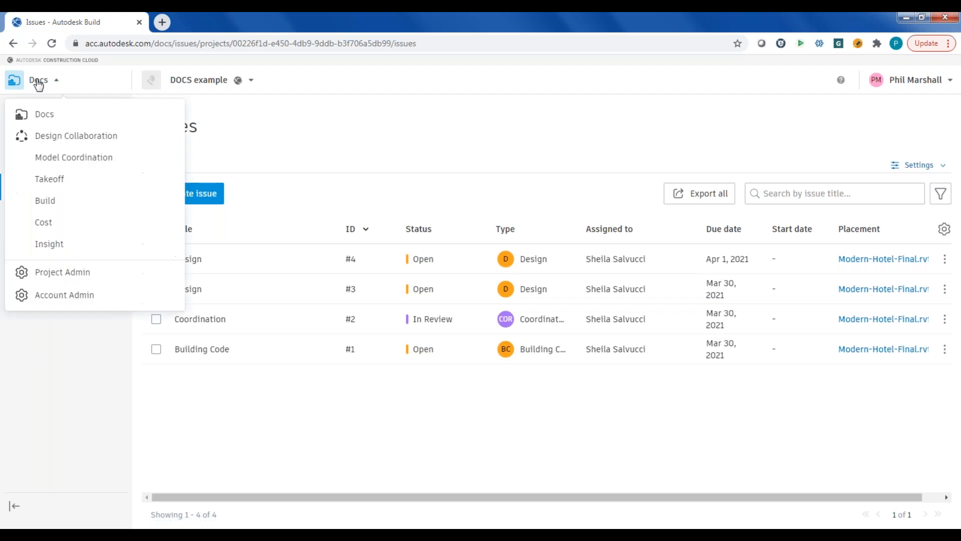
click(45, 120)
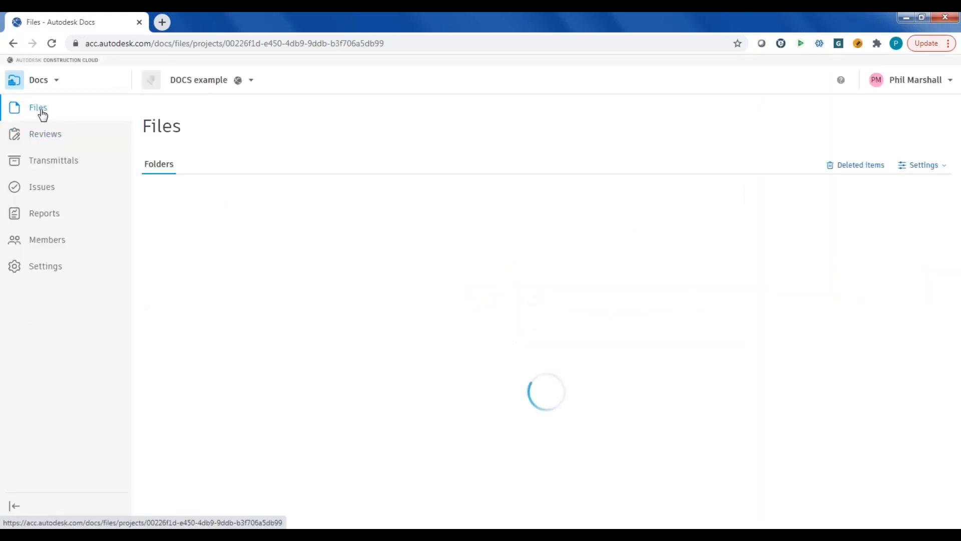
click(41, 112)
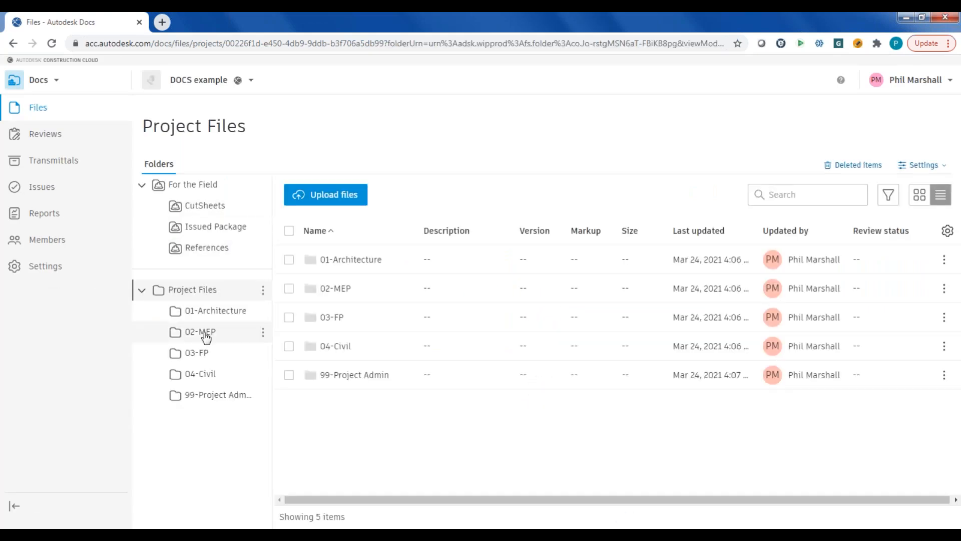
click(203, 331)
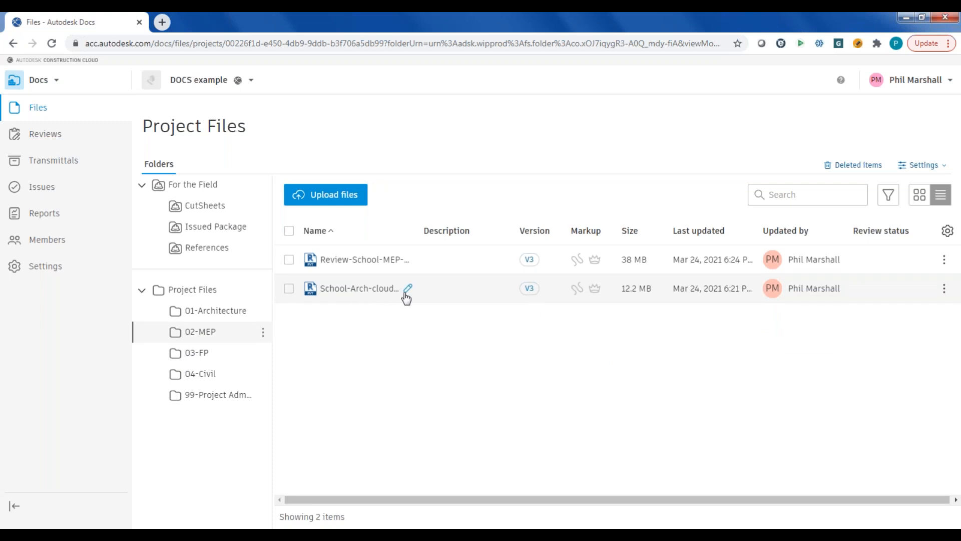
click(529, 288)
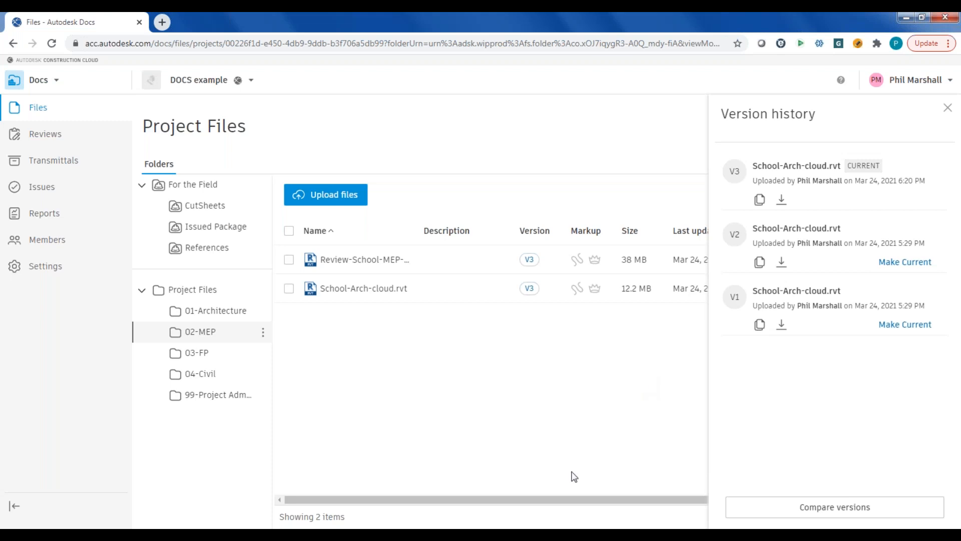
mouse_move(388, 534)
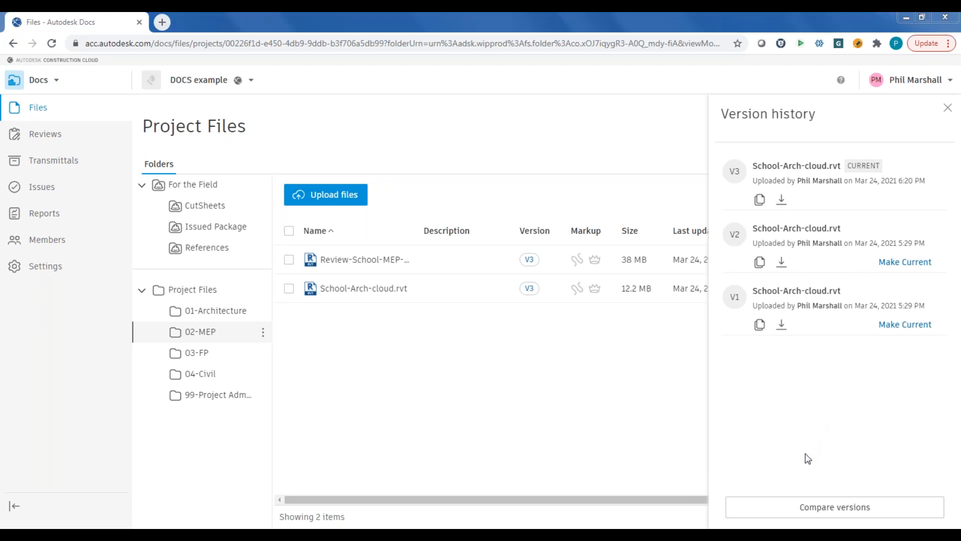
- Compare versions V3 and V2 of School-Arch-cloud.rvt using the {3D} view for both documents
click(824, 512)
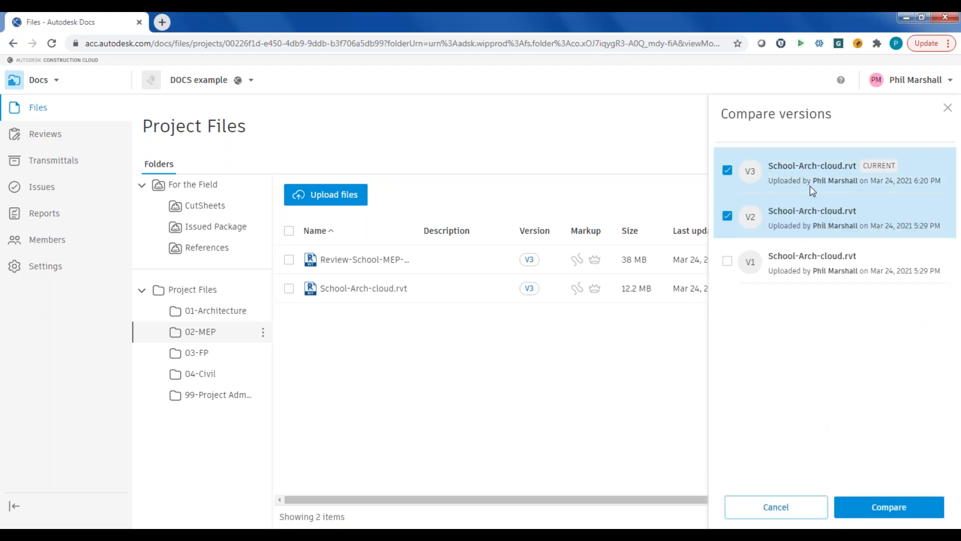
click(884, 513)
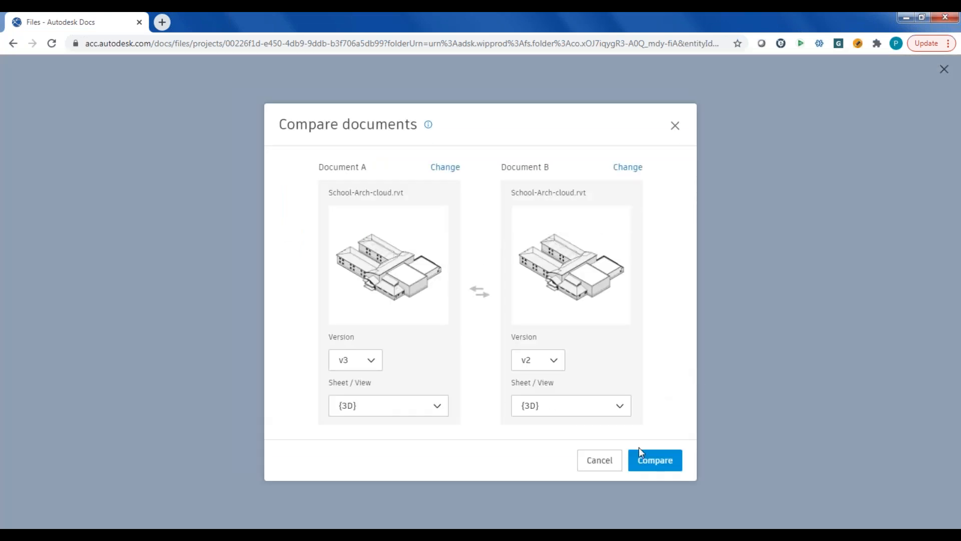
click(652, 466)
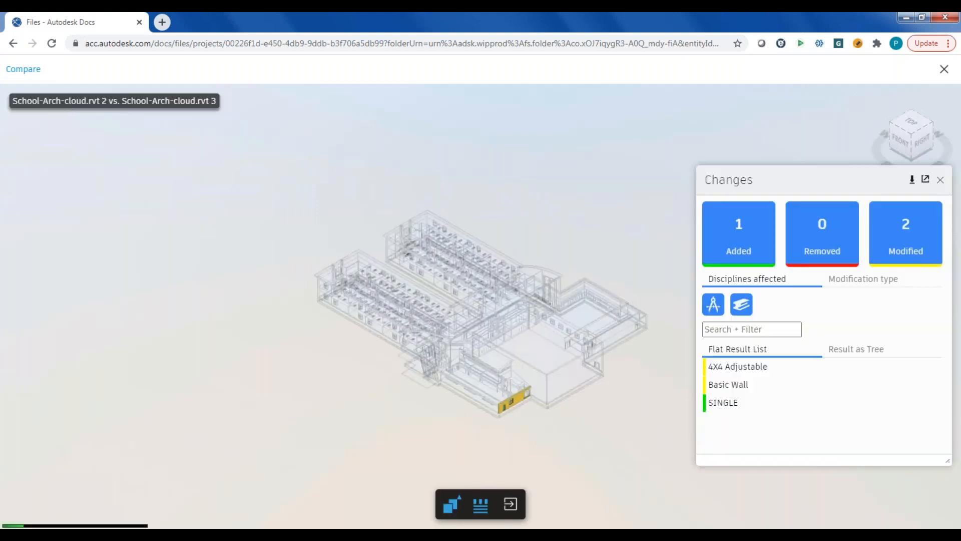
- Examine the changed wall, door and window, show the change details for 4X4 Adjustable, and exit the model comparison
drag(496, 328, 443, 174)
scroll(443, 173, up, 5)
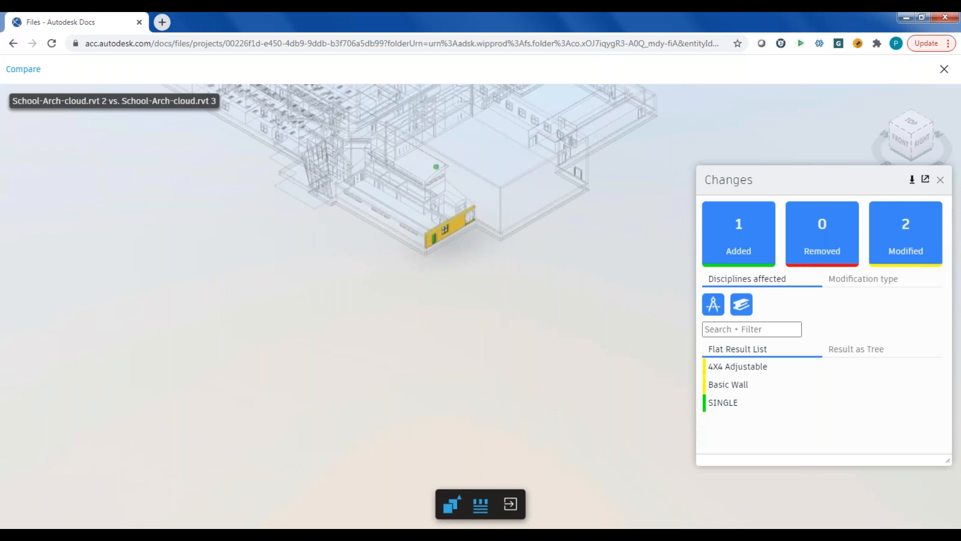
drag(471, 225, 418, 197)
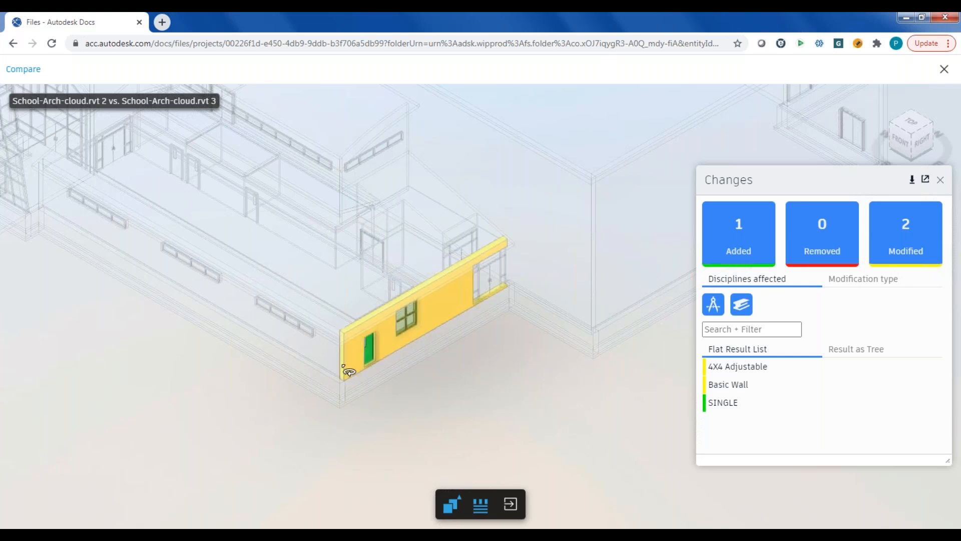
double_click(373, 362)
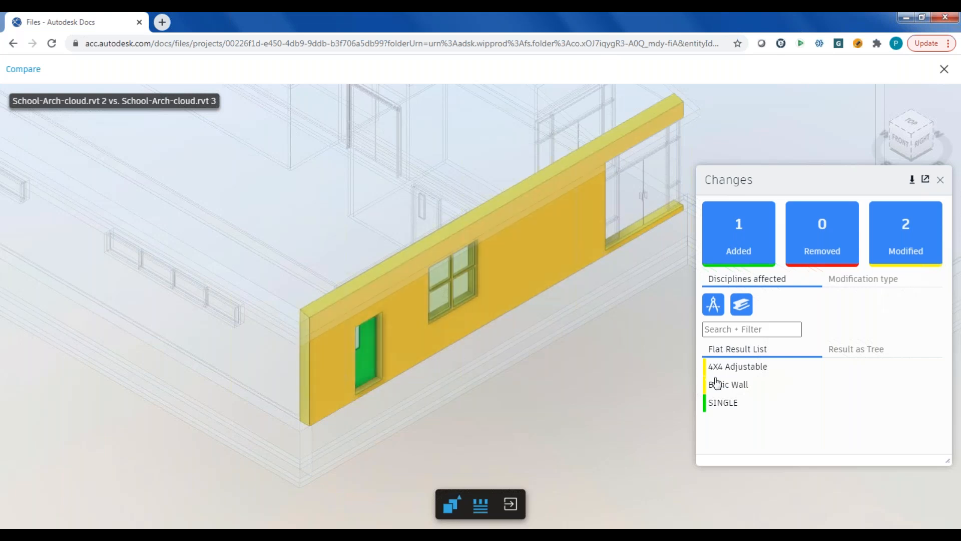
click(733, 372)
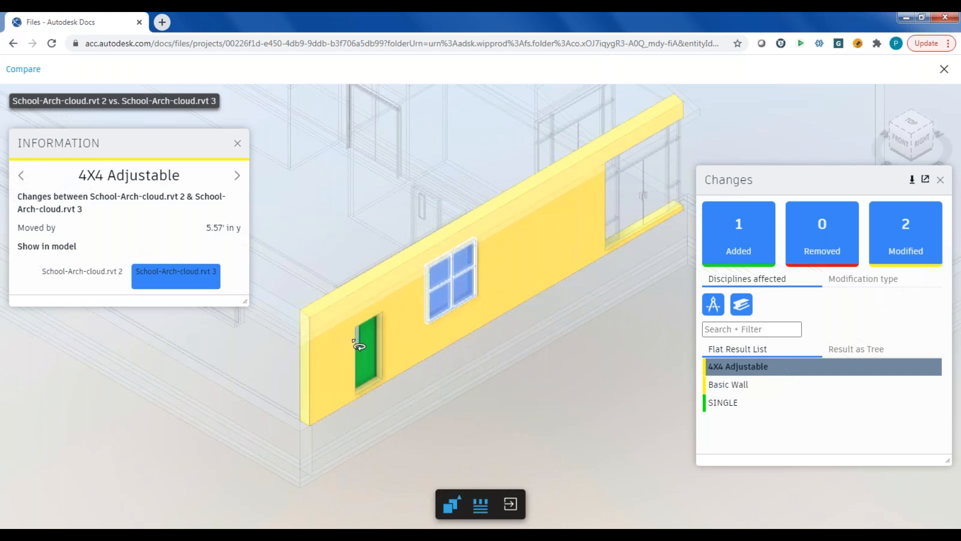
click(523, 409)
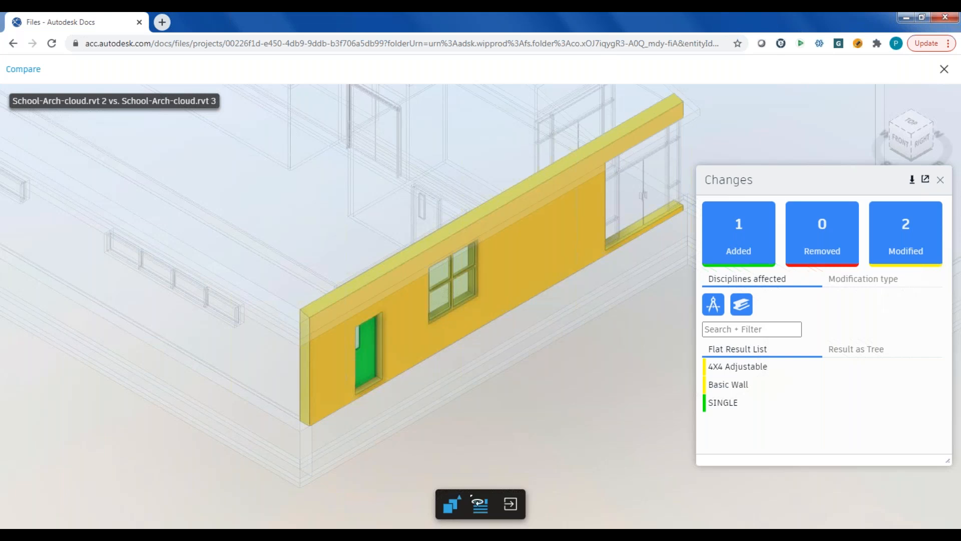
click(510, 504)
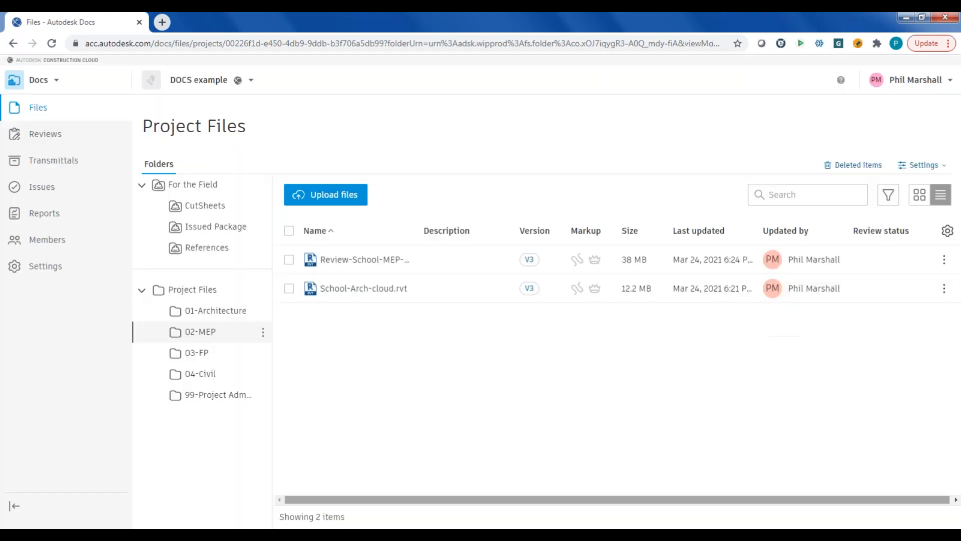
- Compare versions V2 and V1 of Plans.dwg in the 04-Civil folder using the Grading Plan 1 sheet
click(203, 374)
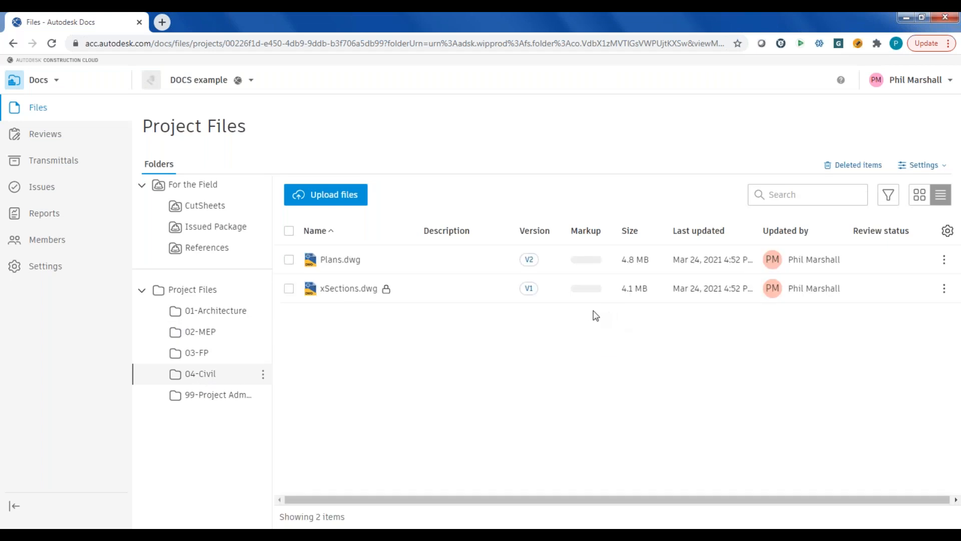
click(529, 259)
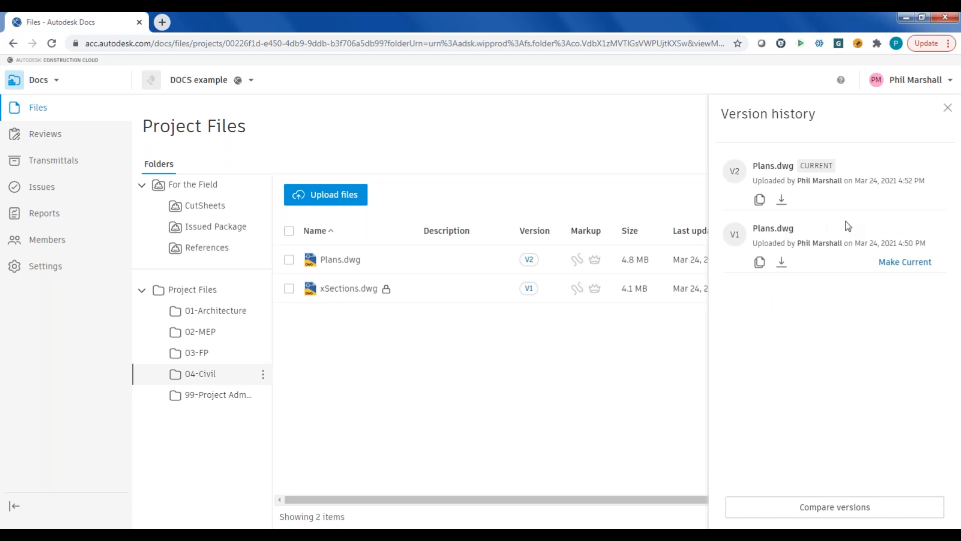
click(874, 506)
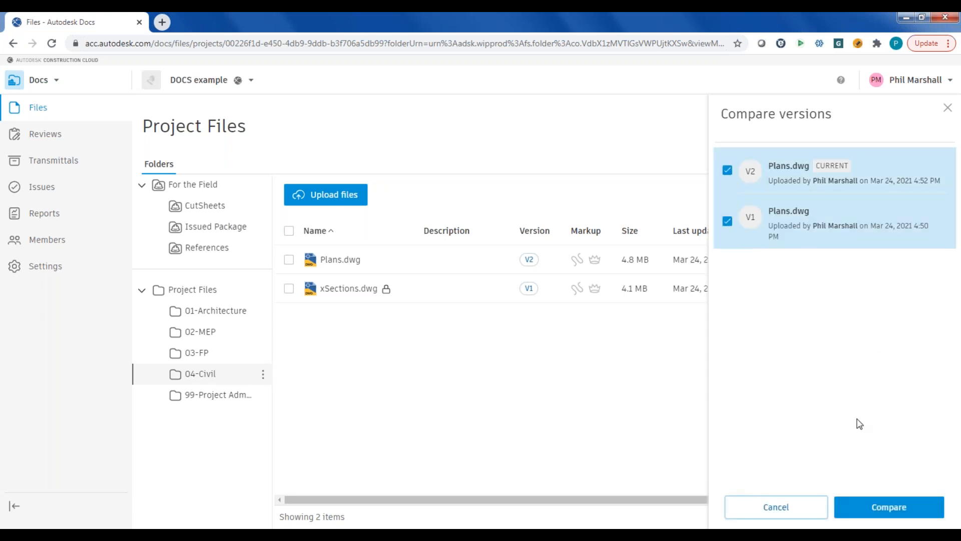
click(887, 508)
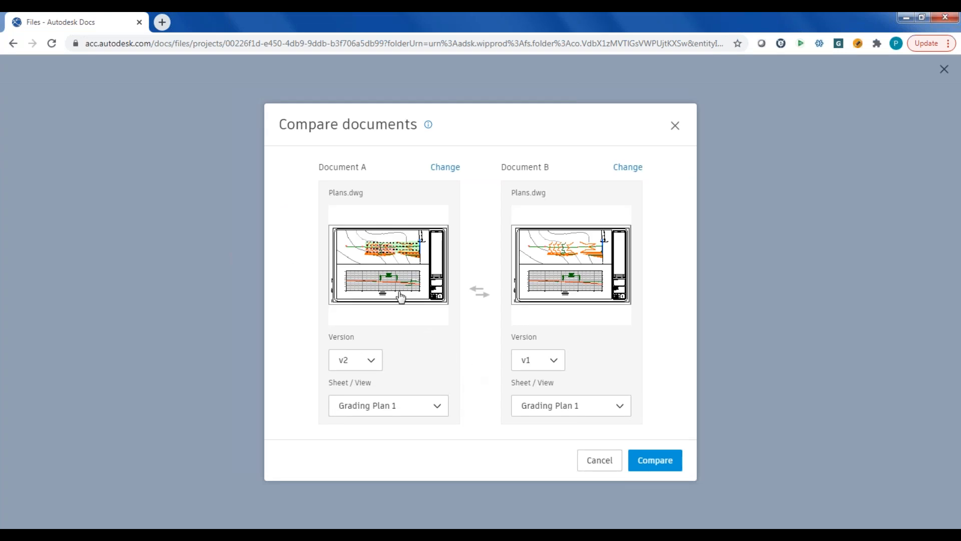
click(652, 464)
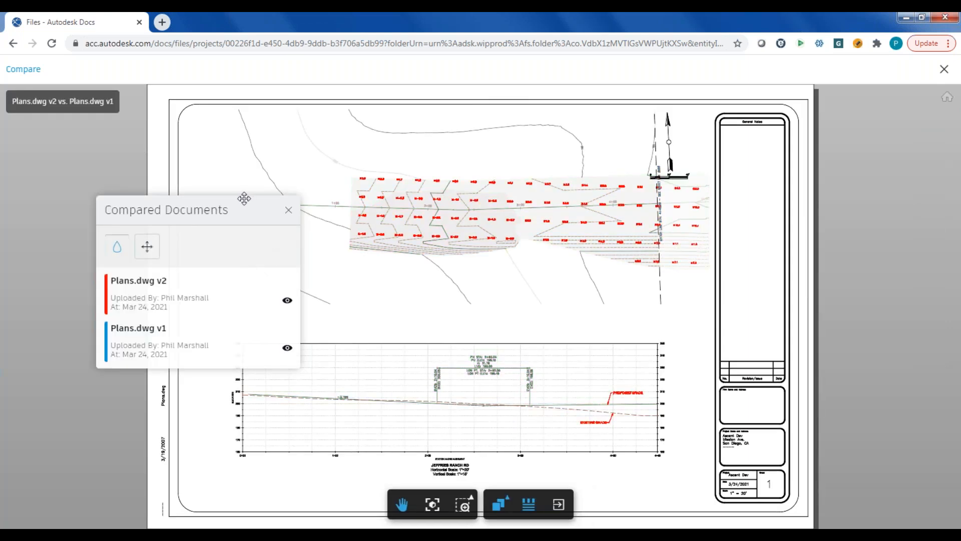
- Compare the grading plan versions side by side, sweeping the divider back and forth across the sheet, and exit the comparison
drag(228, 210, 171, 207)
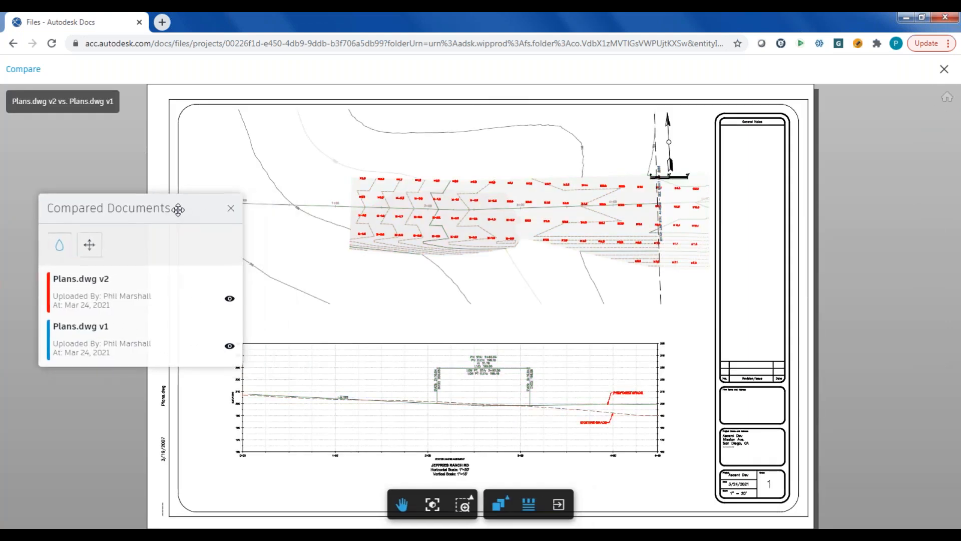
click(499, 504)
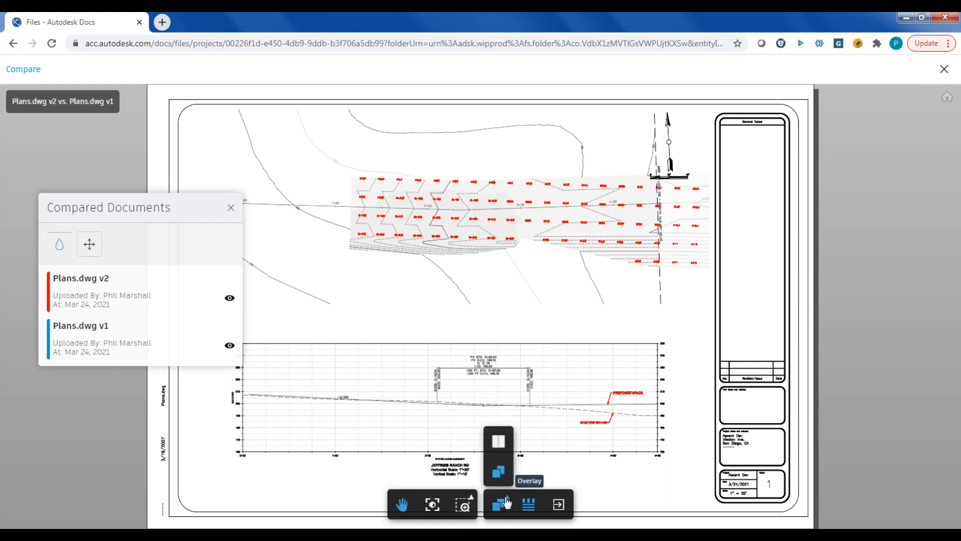
click(505, 445)
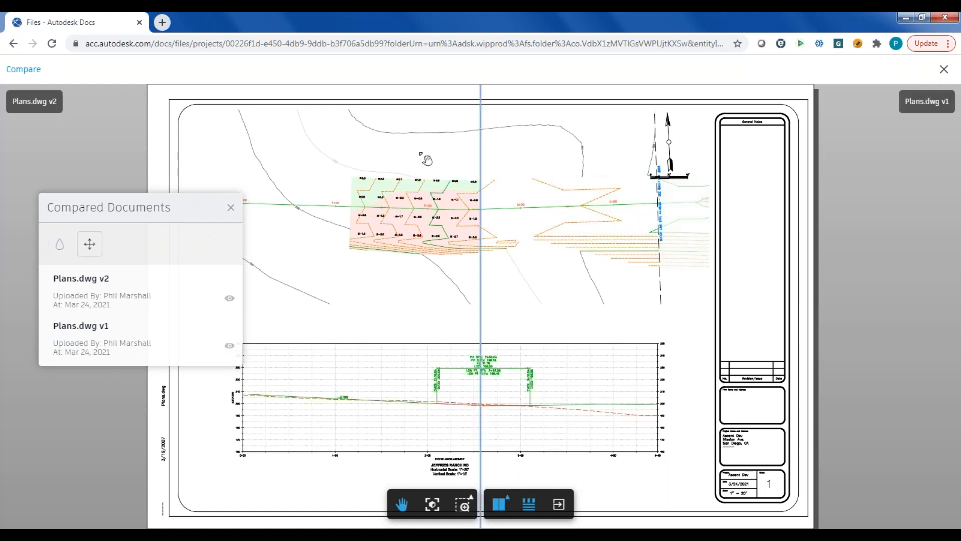
mouse_move(481, 122)
mouse_down()
mouse_move(388, 128)
mouse_move(197, 118)
mouse_move(694, 136)
mouse_move(472, 157)
mouse_move(343, 154)
mouse_move(452, 123)
mouse_move(670, 132)
mouse_up()
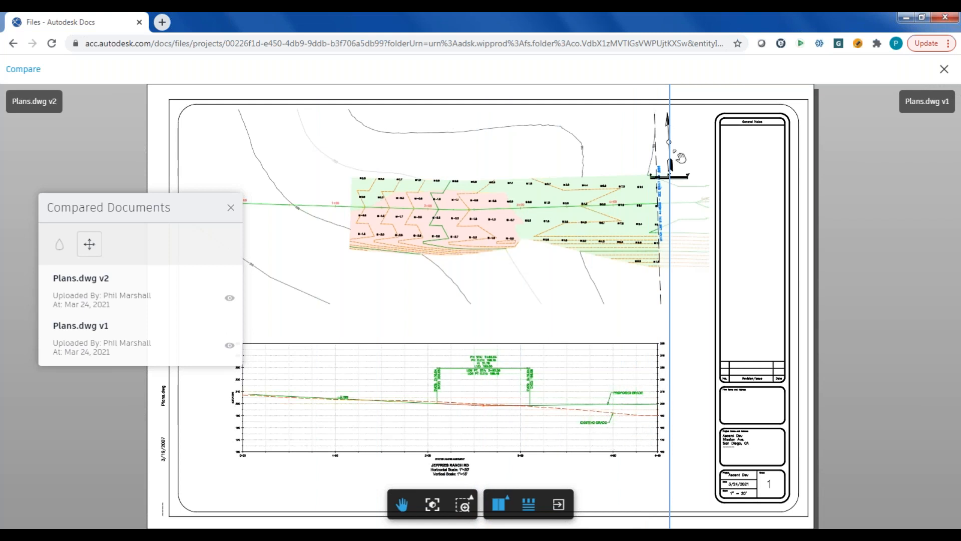
drag(662, 114, 195, 123)
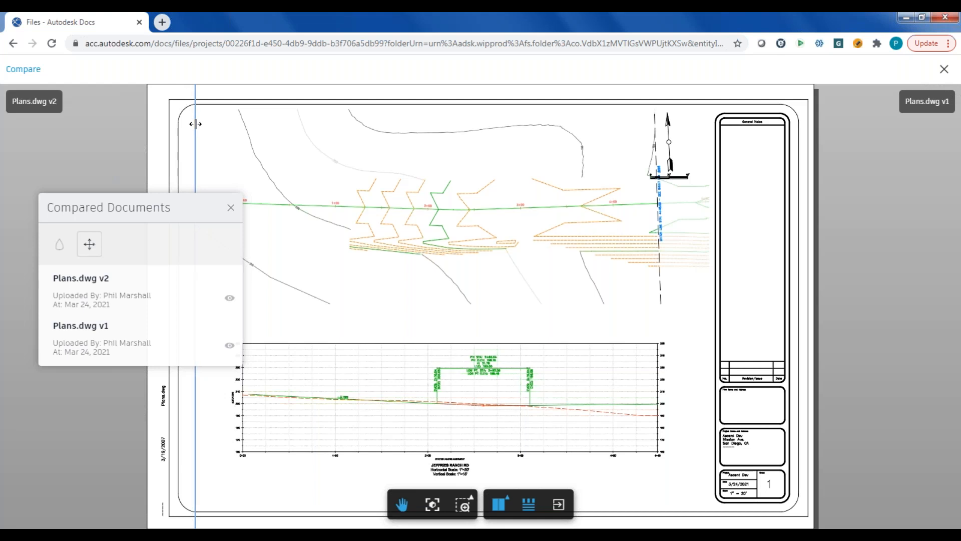
drag(196, 124, 616, 150)
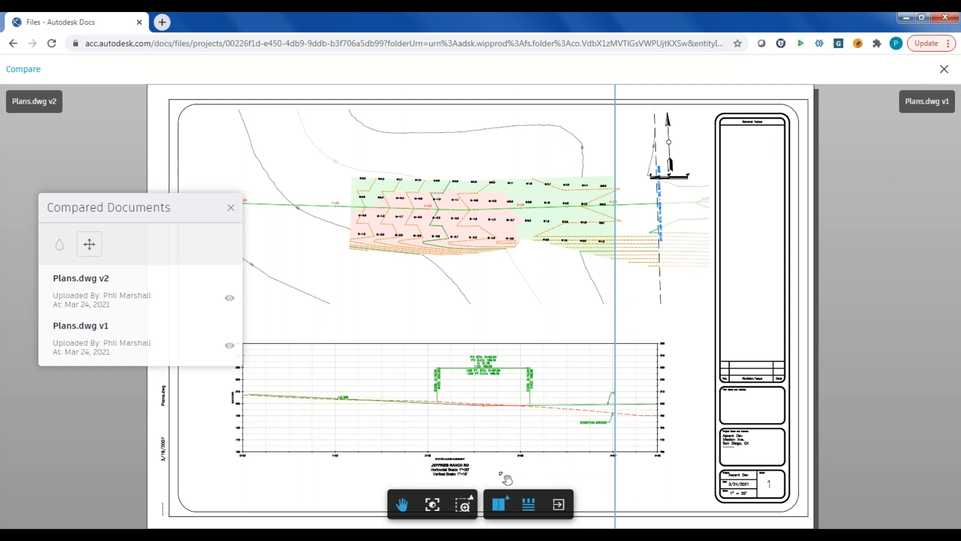
click(558, 504)
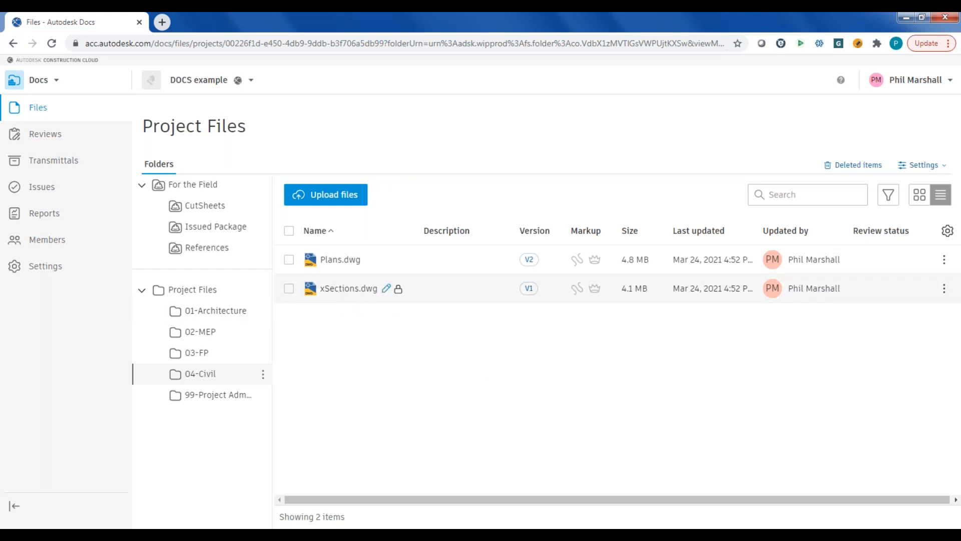
- Start submitting Review-School-MEP-cloud.rvt from the 02-MEP folder for review with the PM review workflow
click(202, 334)
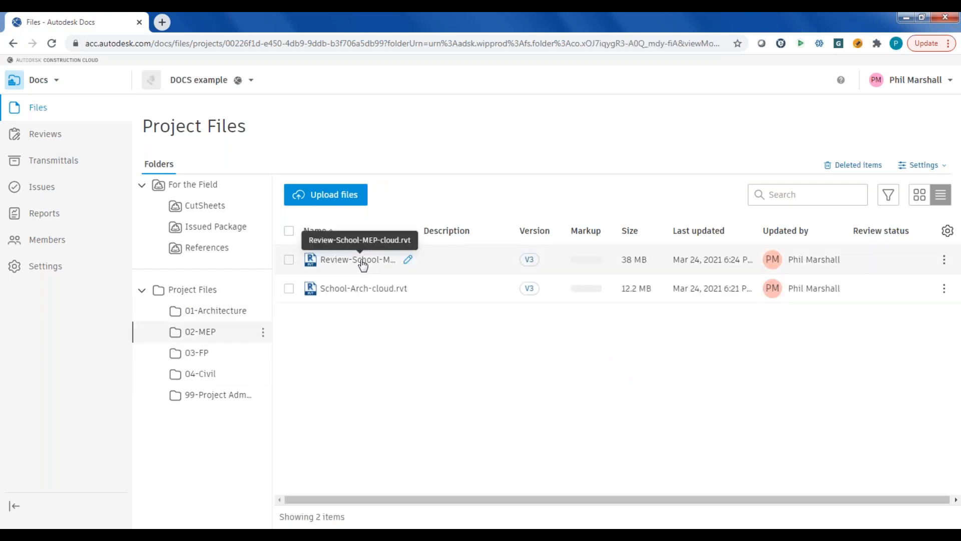
right_click(363, 265)
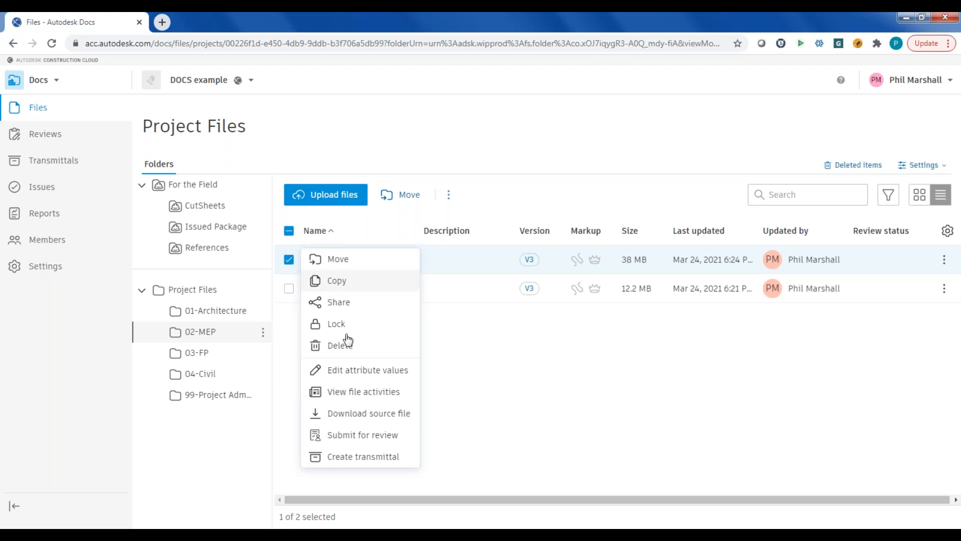
click(348, 438)
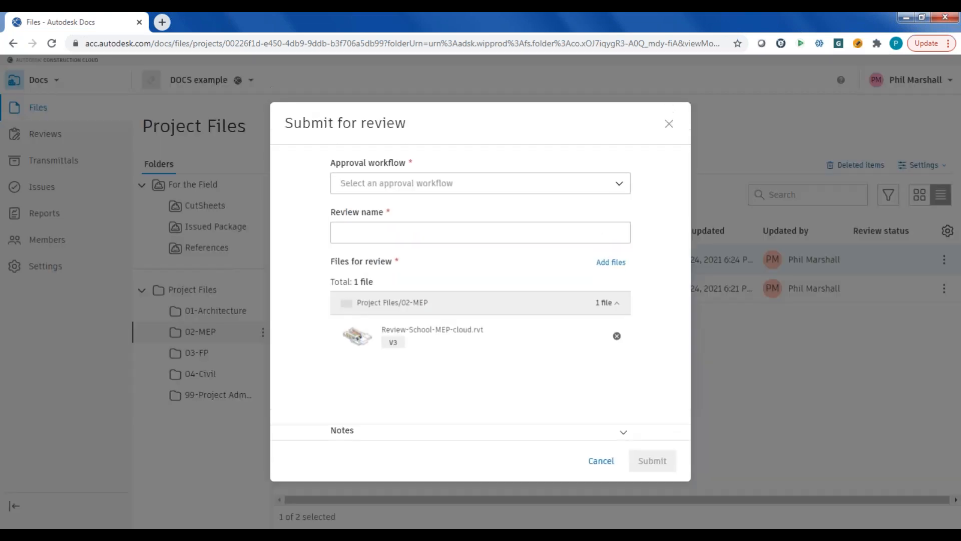
click(621, 186)
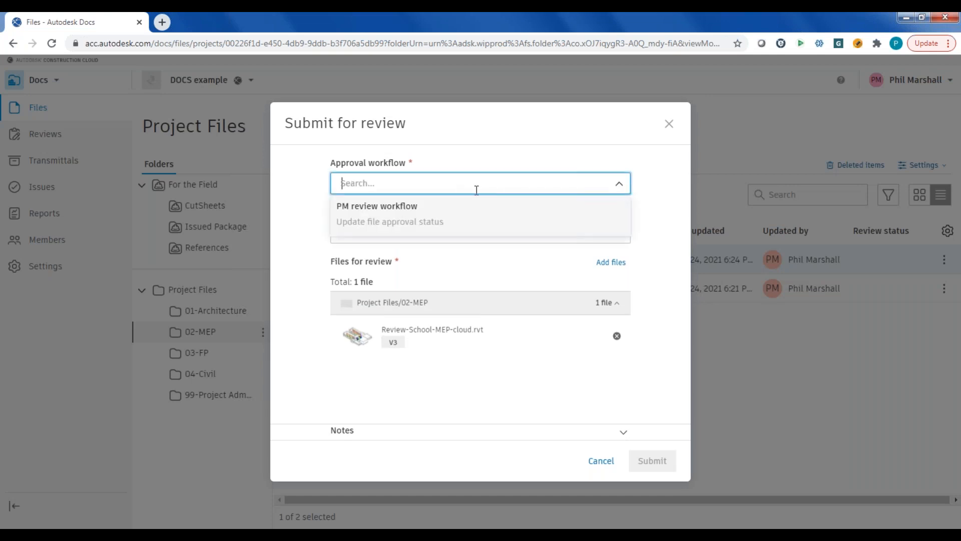
click(401, 209)
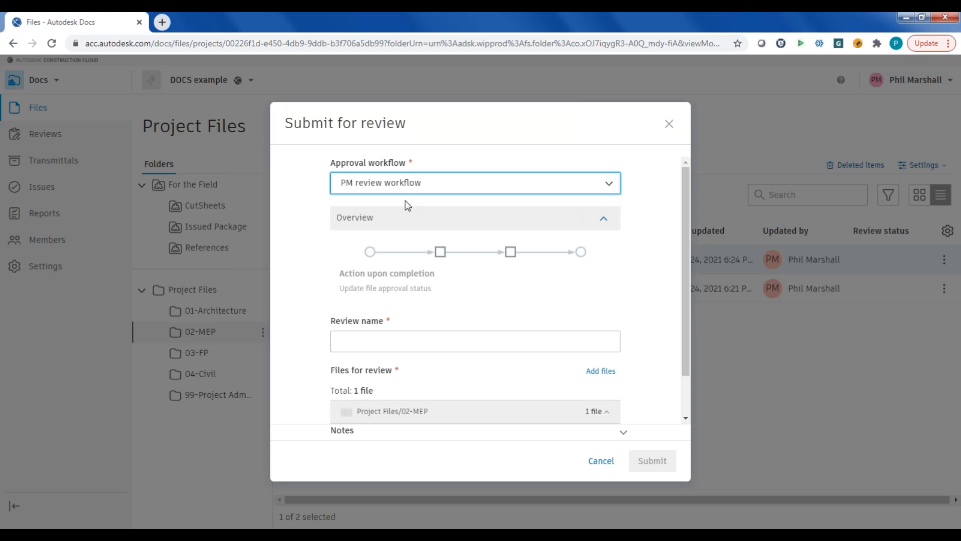
- Name the review "check for completeness" and submit it
click(367, 344)
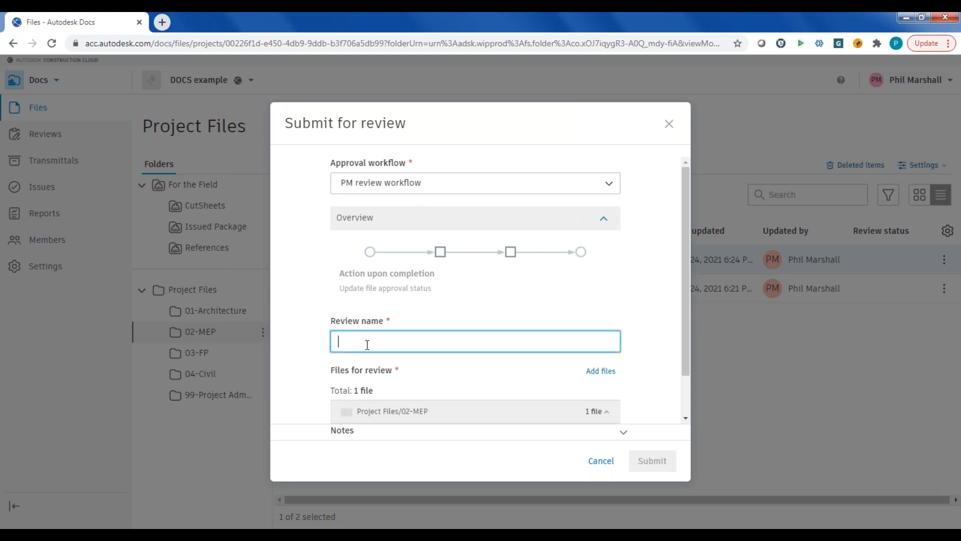
text(check fp)
text(r co pl)
key(BackSpace)
key(BackSpace)
key(BackSpace)
text(mpleteness)
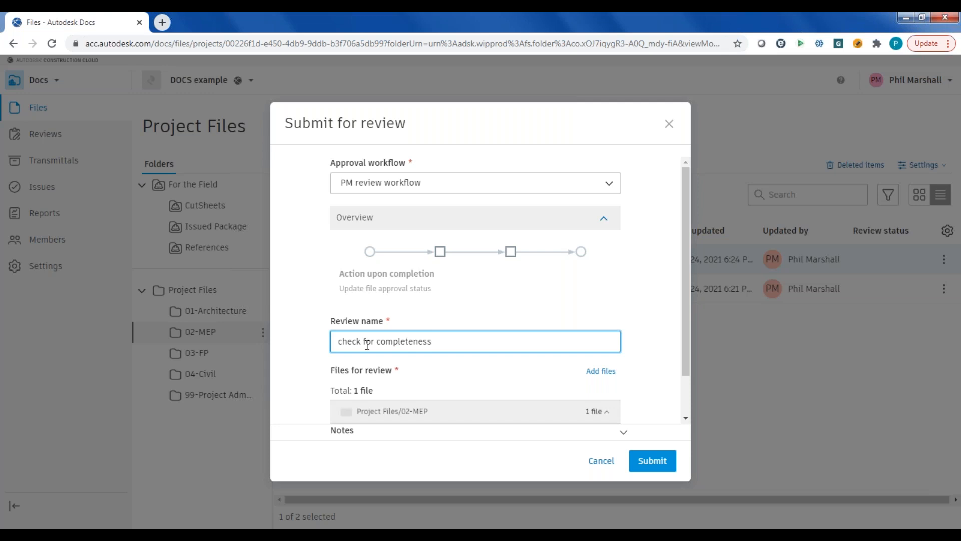
click(645, 461)
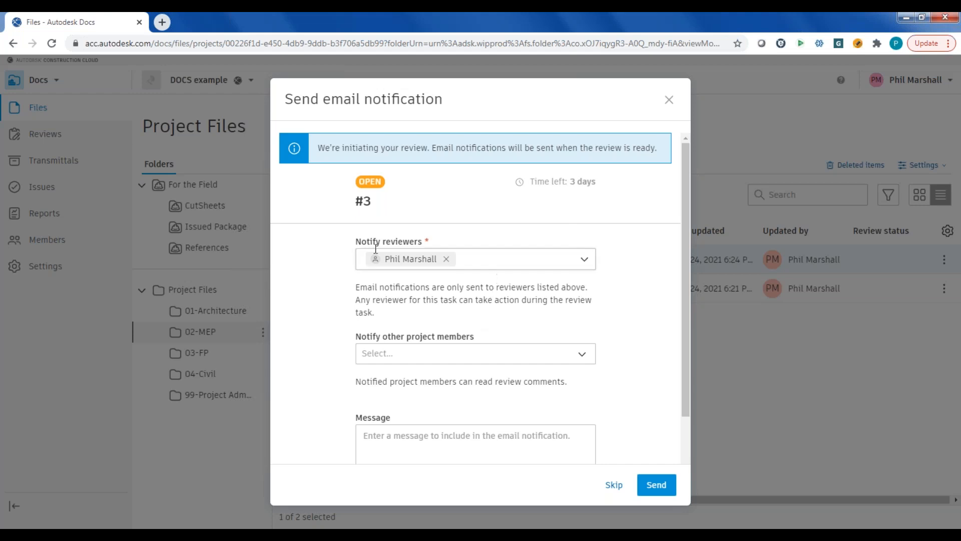
click(584, 262)
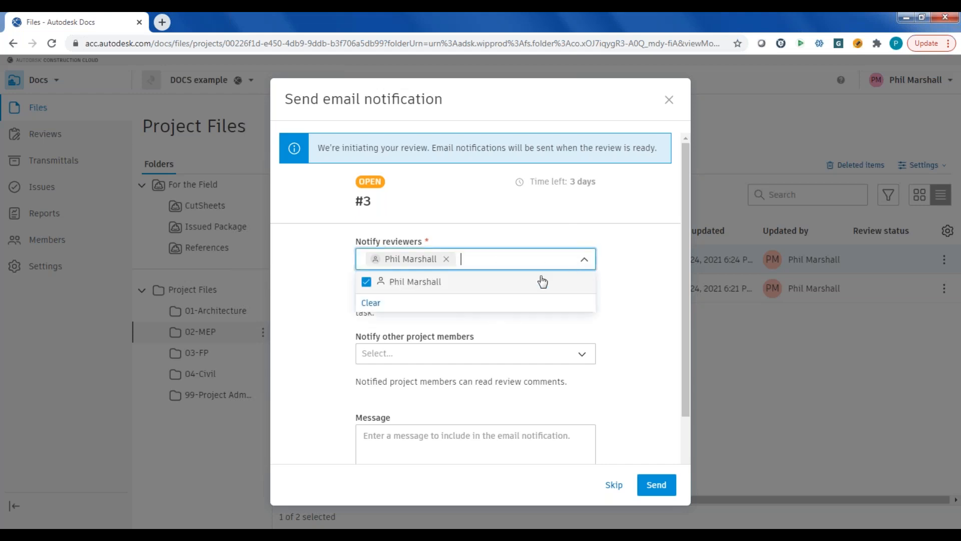
click(423, 288)
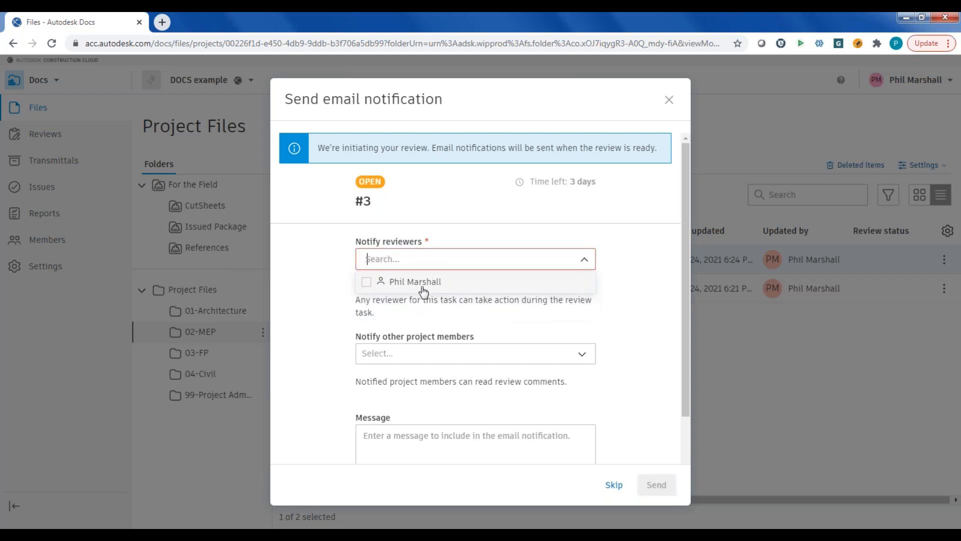
click(408, 280)
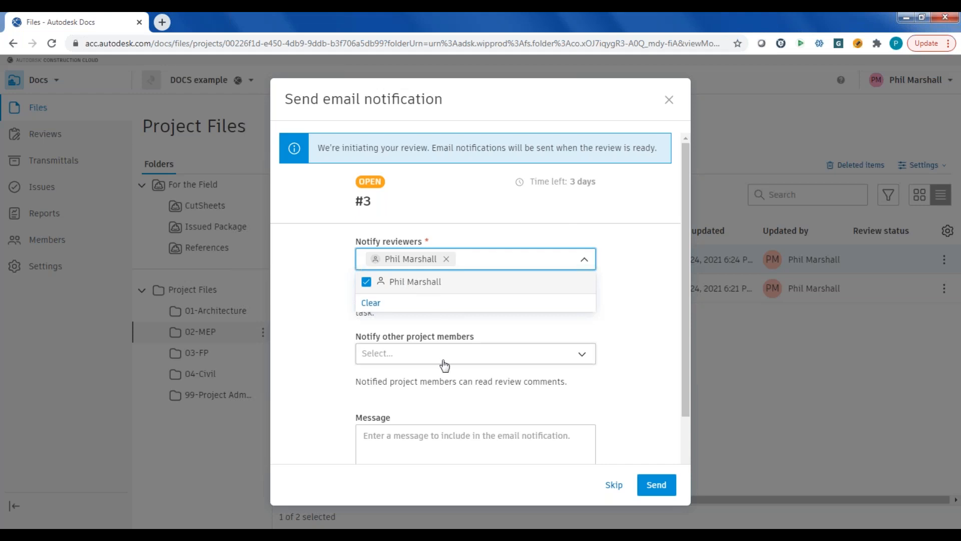
- Add another project member to the review's email notification, write a short message beginning with "need", and send the notification
click(582, 358)
click(338, 190)
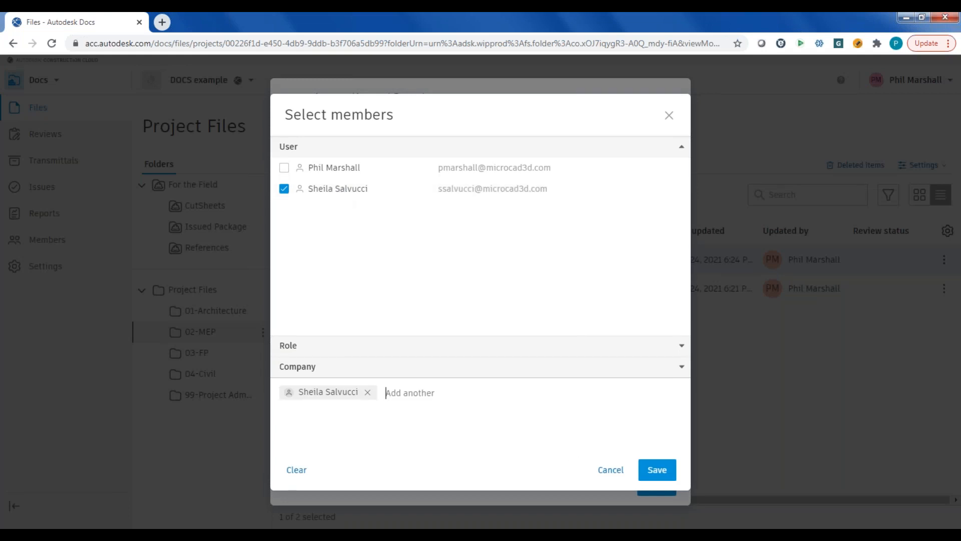
click(644, 473)
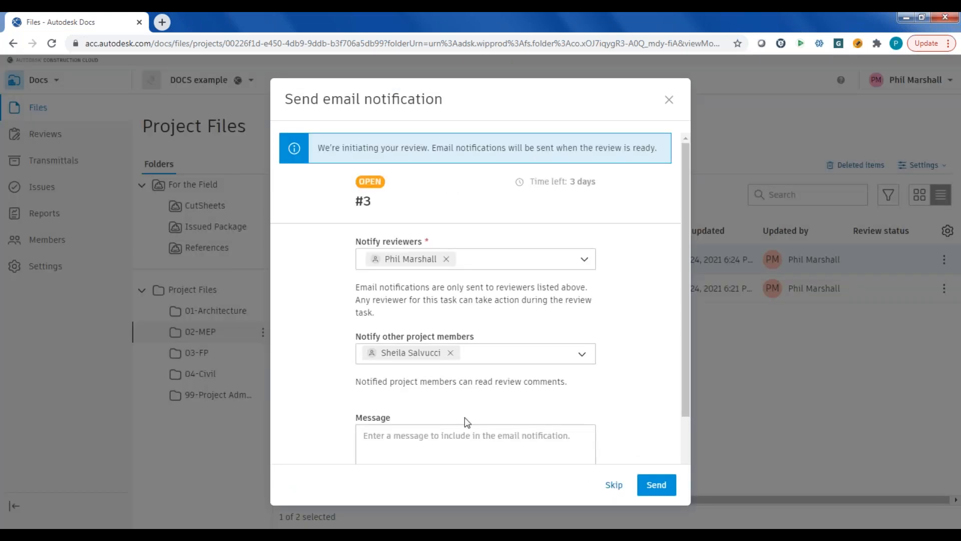
click(452, 440)
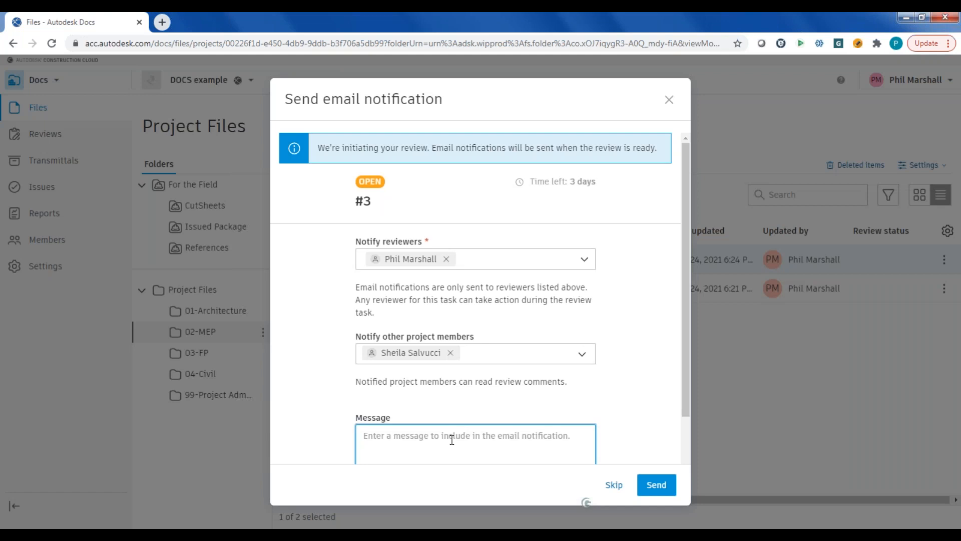
text(need qick)
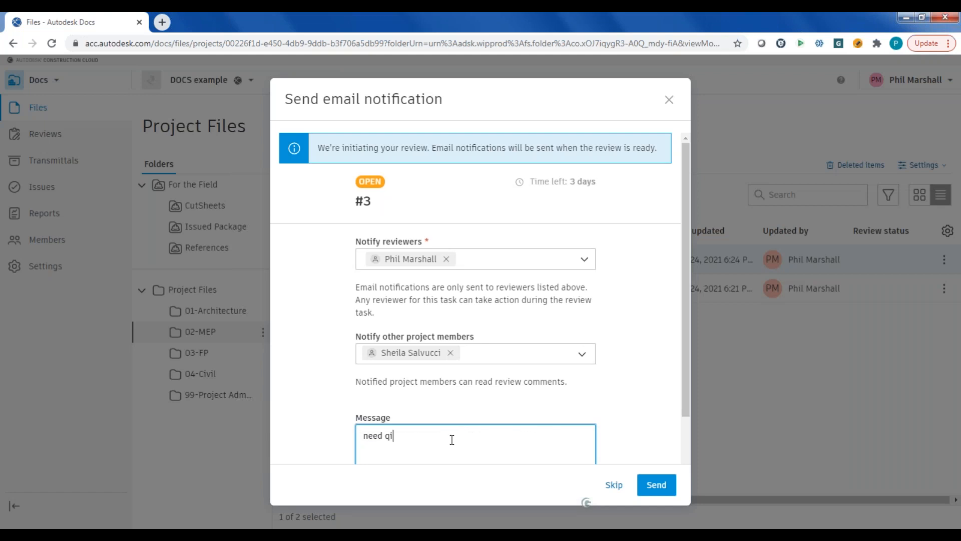
text(y)
click(656, 484)
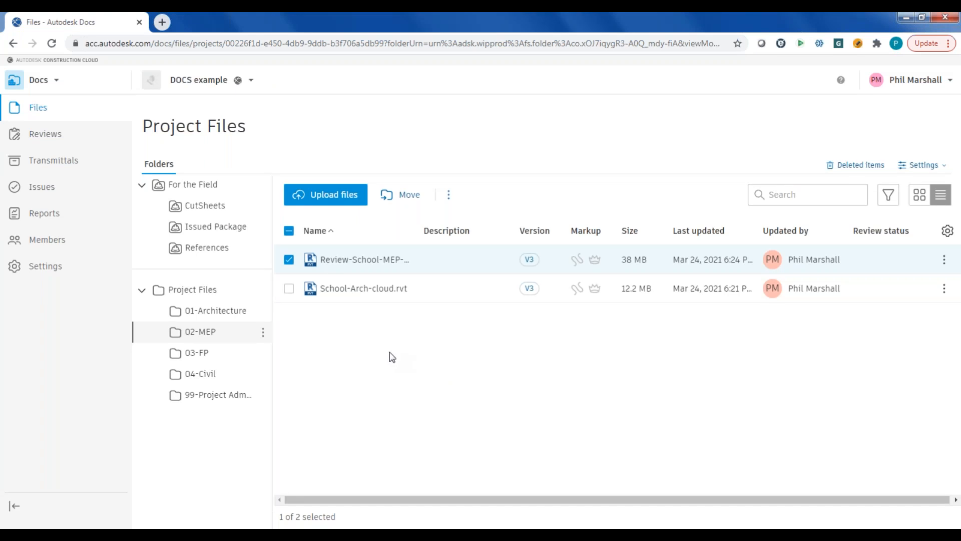
- Open the Reviews settings, start creating an approval workflow, and examine the available step and group approval templates
click(50, 141)
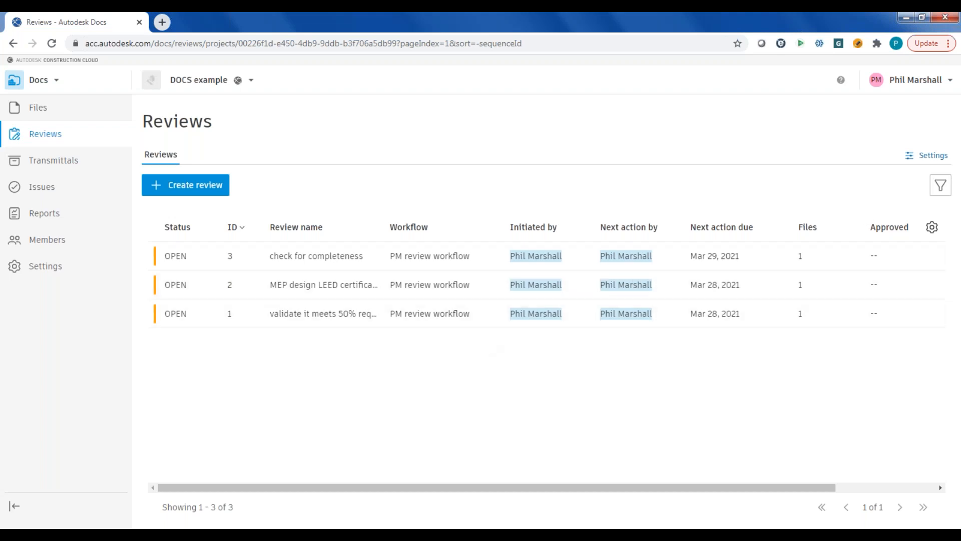
click(932, 156)
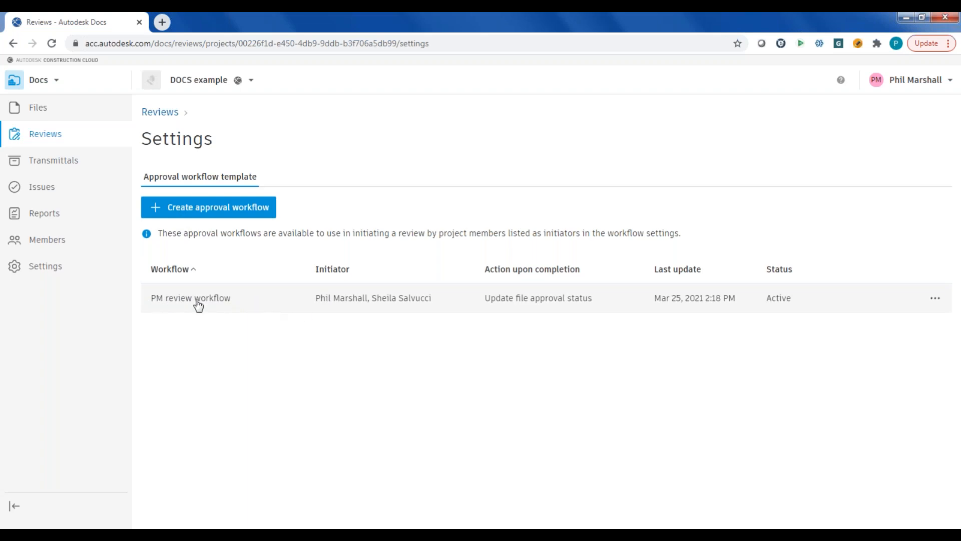
click(209, 213)
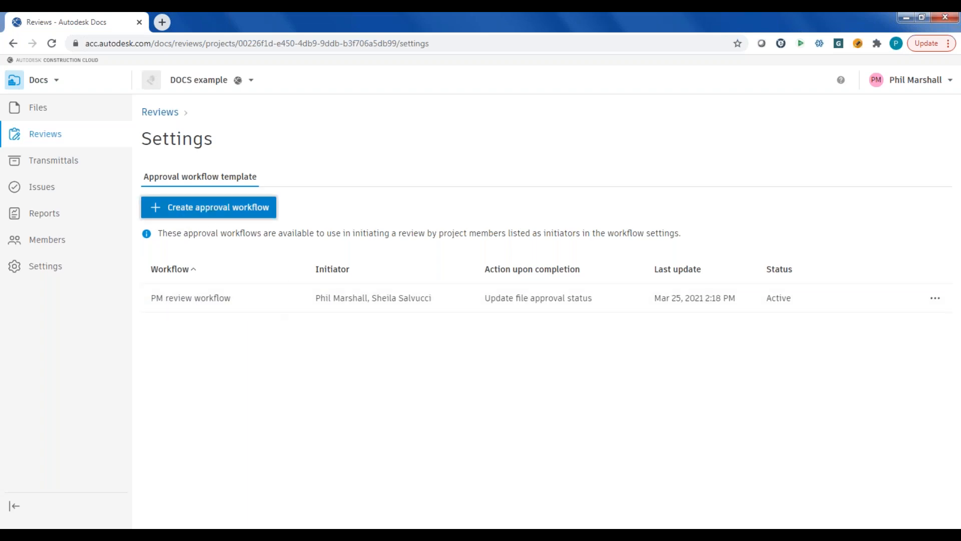
click(649, 295)
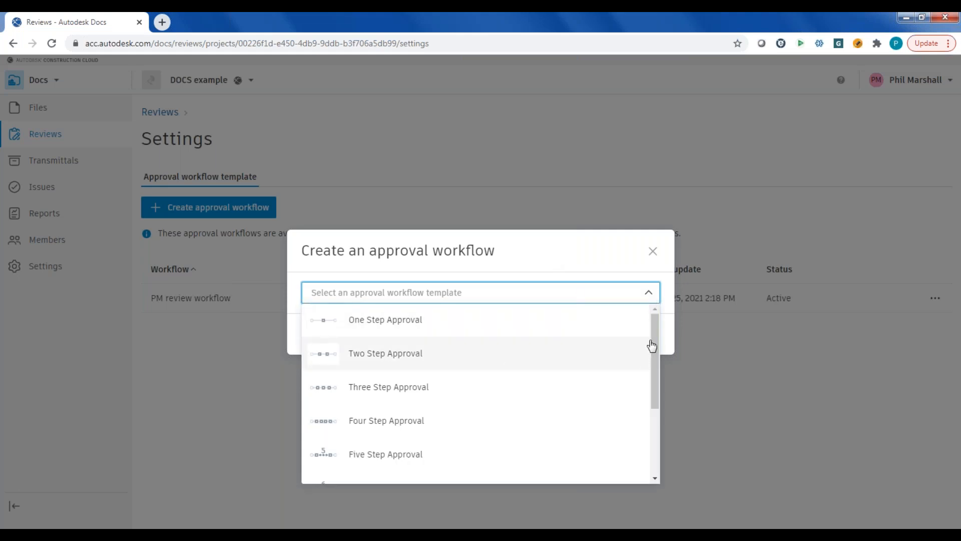
mouse_move(653, 330)
mouse_down()
mouse_move(654, 380)
mouse_move(659, 332)
mouse_up()
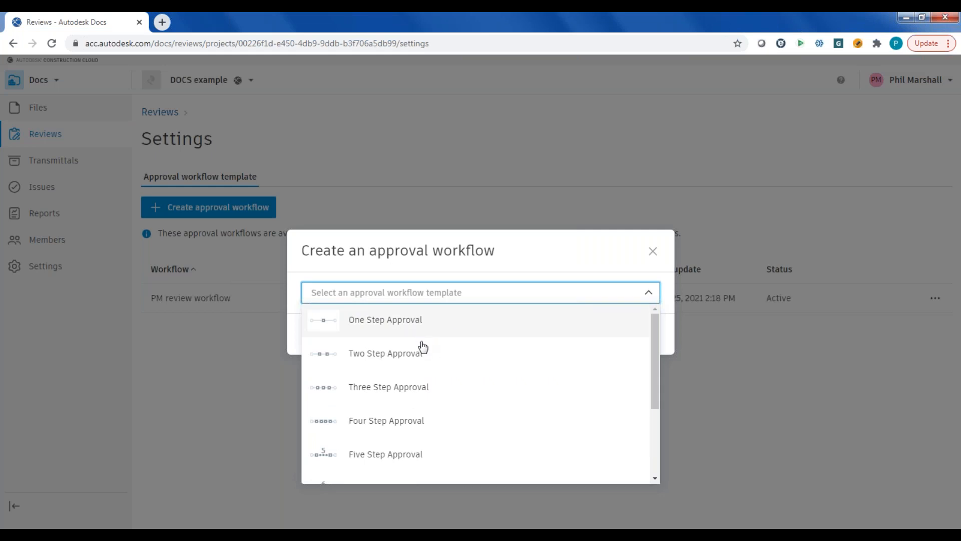
drag(651, 364, 652, 437)
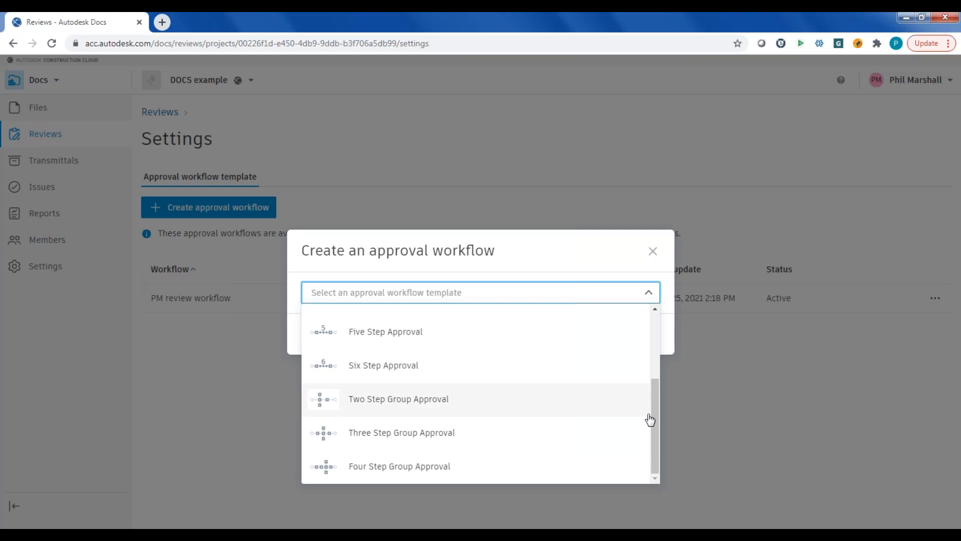
drag(653, 419, 658, 326)
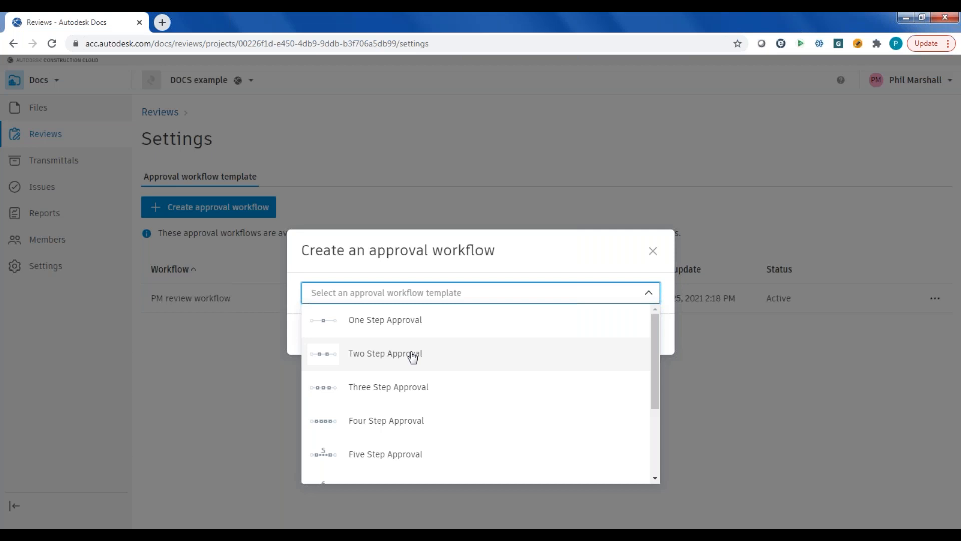
drag(651, 355, 654, 428)
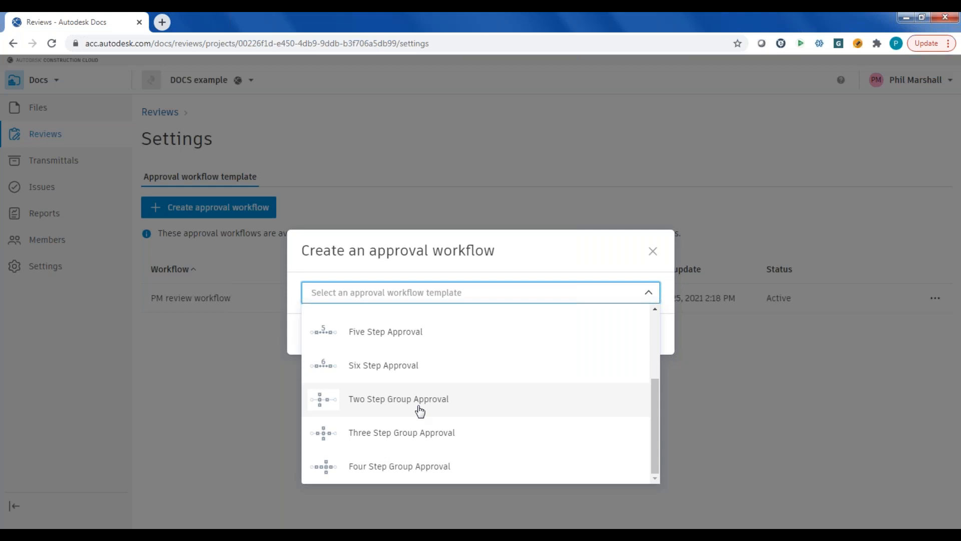
- Choose the Two Step Approval template and examine the workflow's reviewer, file approval status, completion action and custom note settings
drag(656, 419, 656, 354)
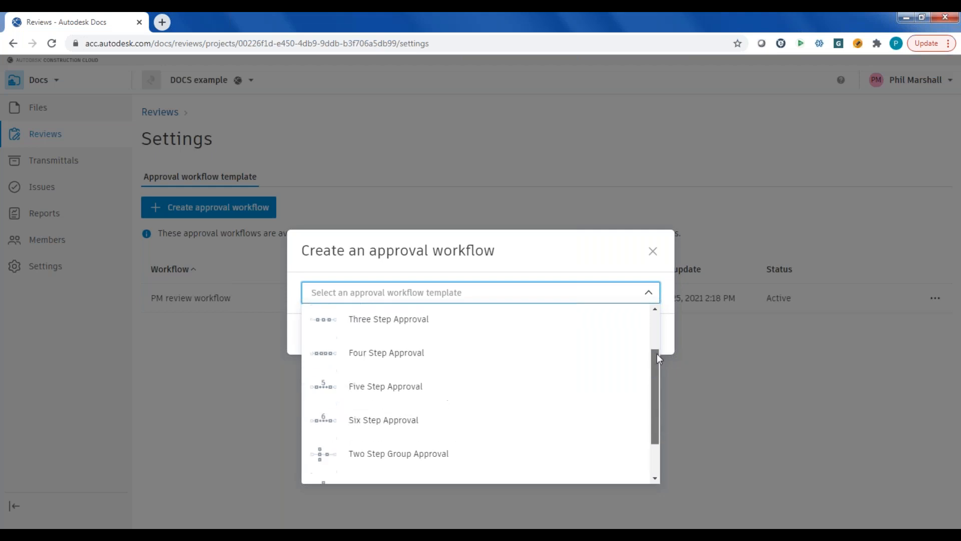
scroll(491, 350, up, 3)
click(390, 353)
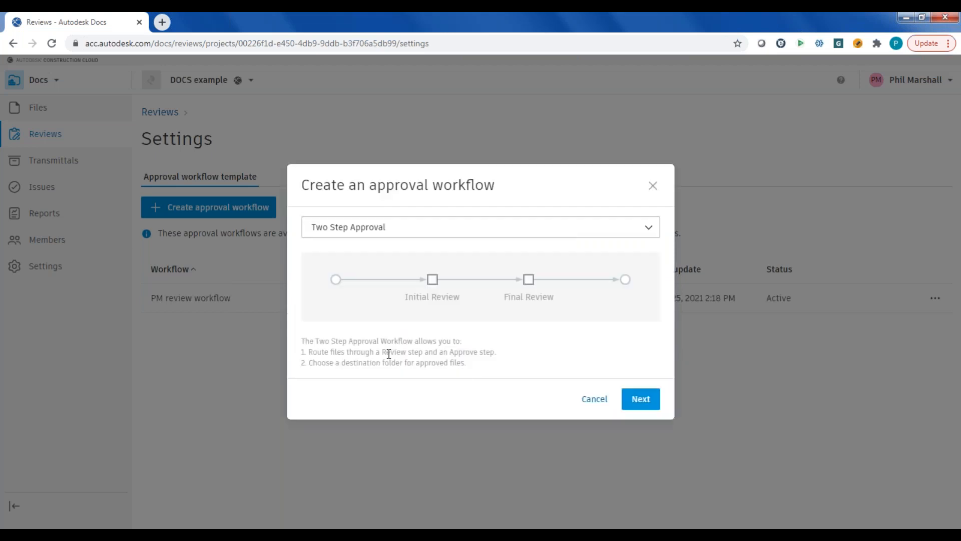
click(644, 403)
scroll(567, 347, down, 5)
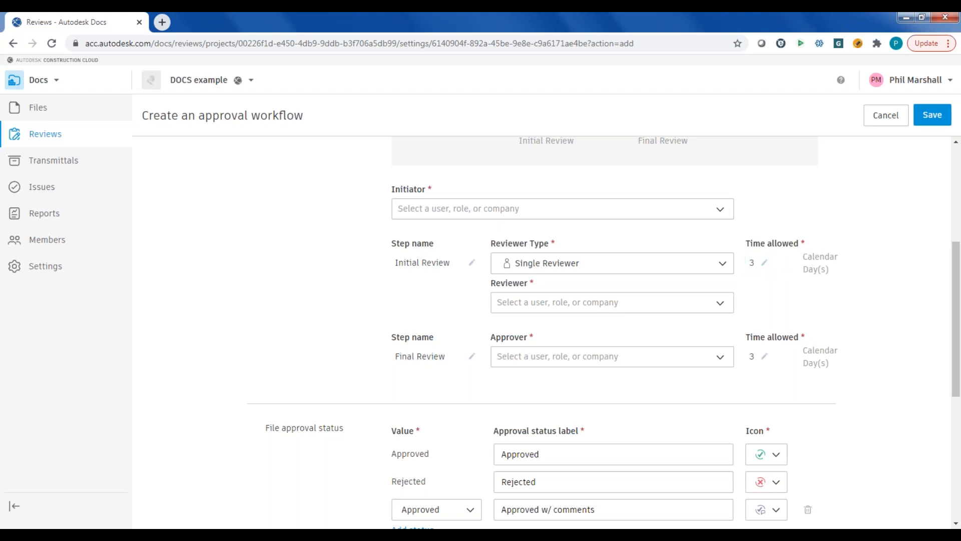
scroll(704, 277, down, 2)
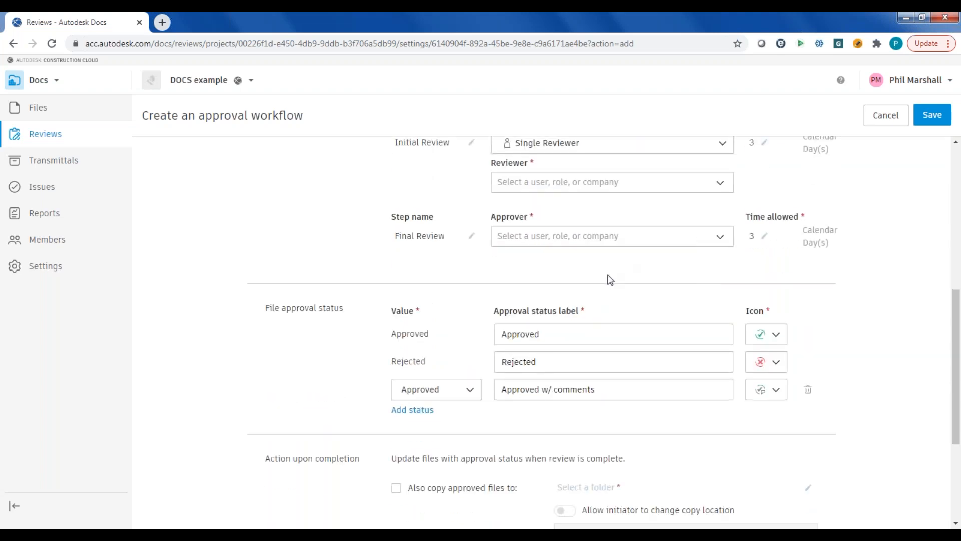
scroll(610, 280, down, 1)
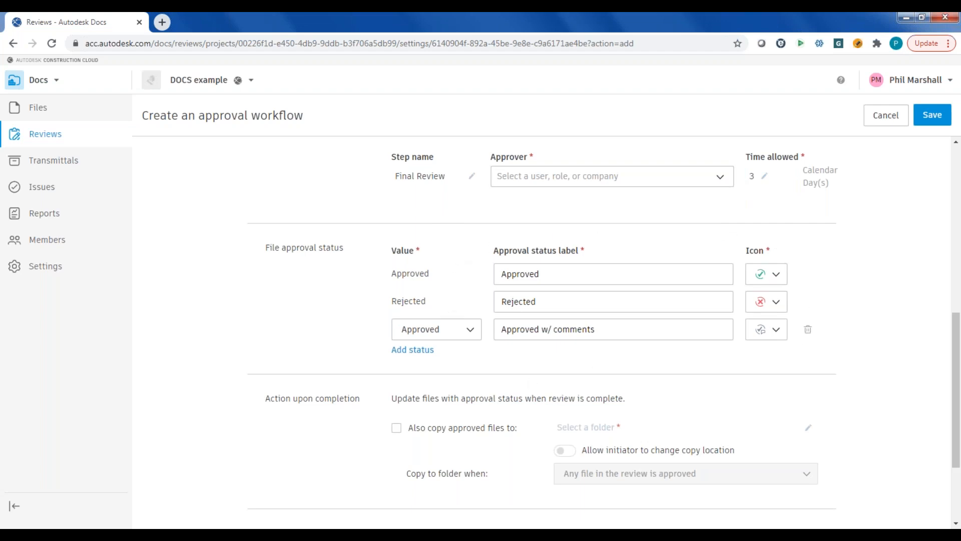
scroll(645, 369, down, 3)
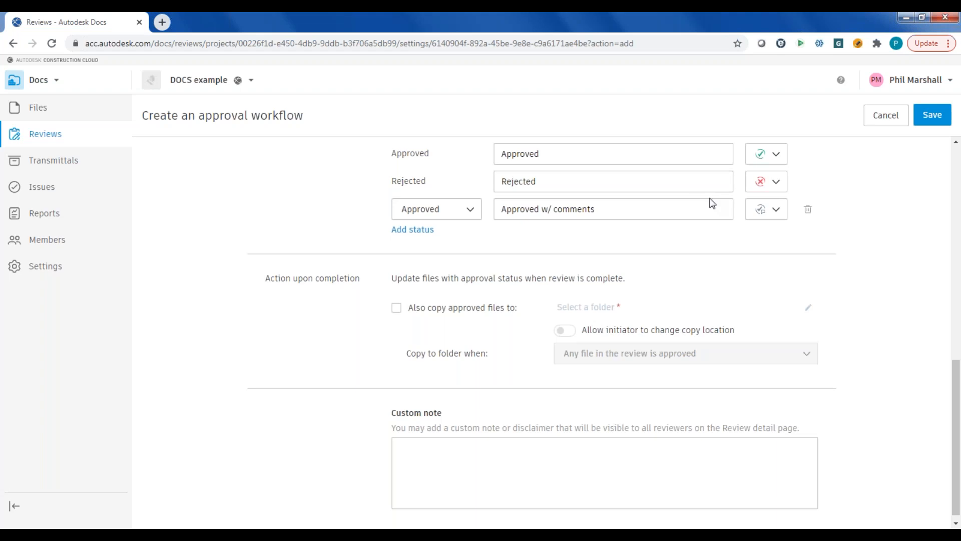
- Open the sharing options for Modern-Hotel-Final.rvt in the 01-Architecture folder, examine the version choices, and cancel sharing
click(38, 110)
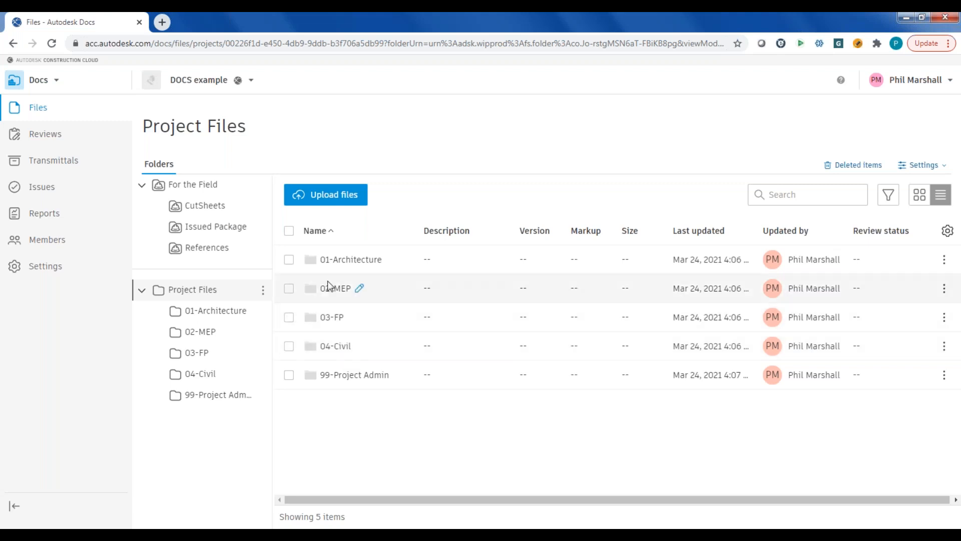
click(335, 261)
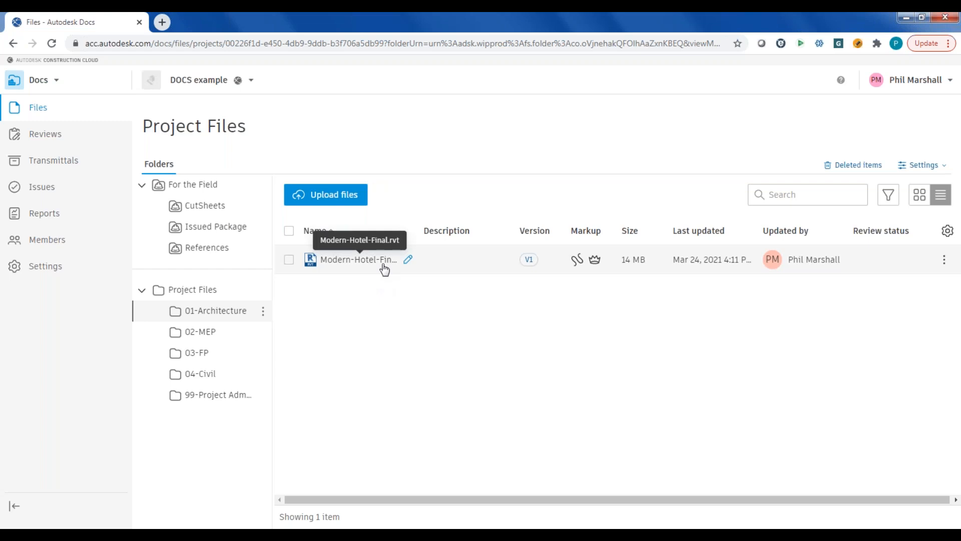
right_click(384, 268)
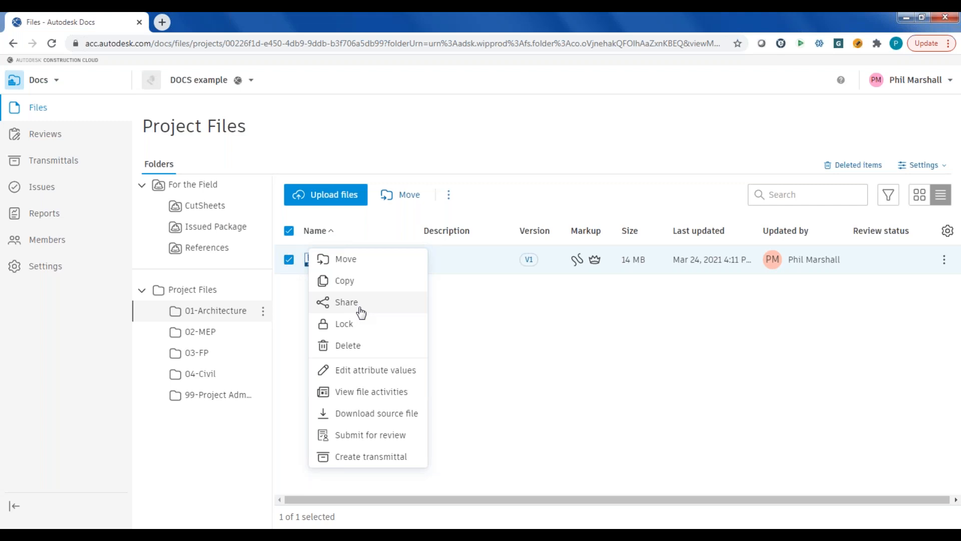
click(360, 312)
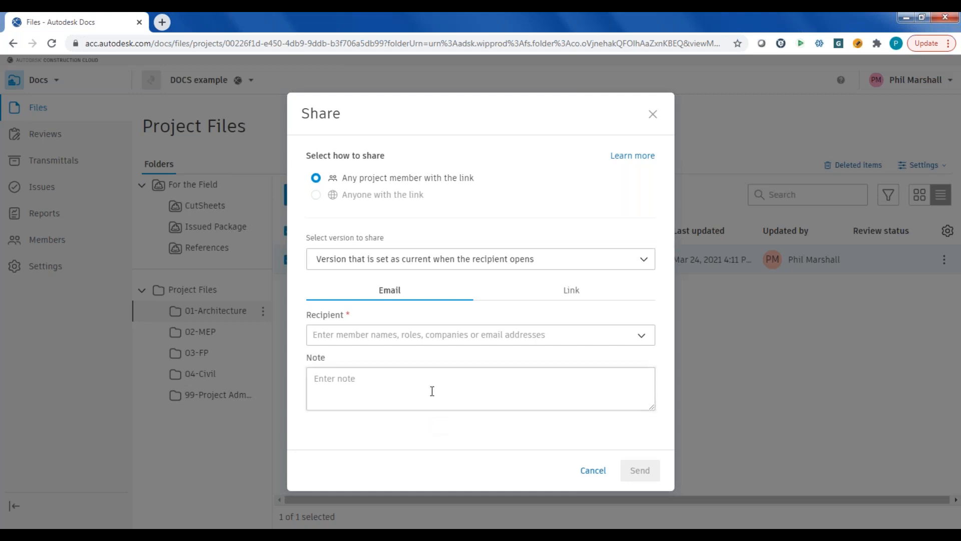
click(646, 260)
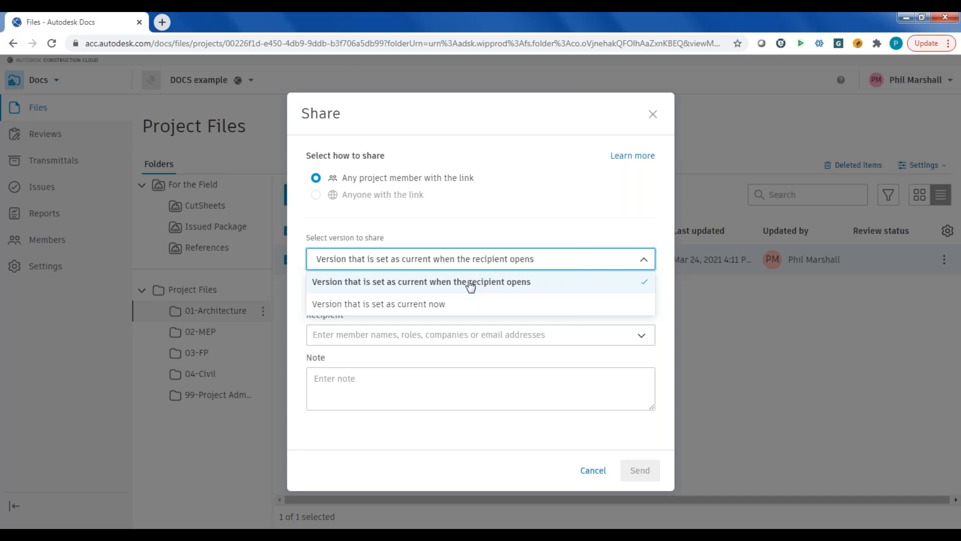
click(592, 473)
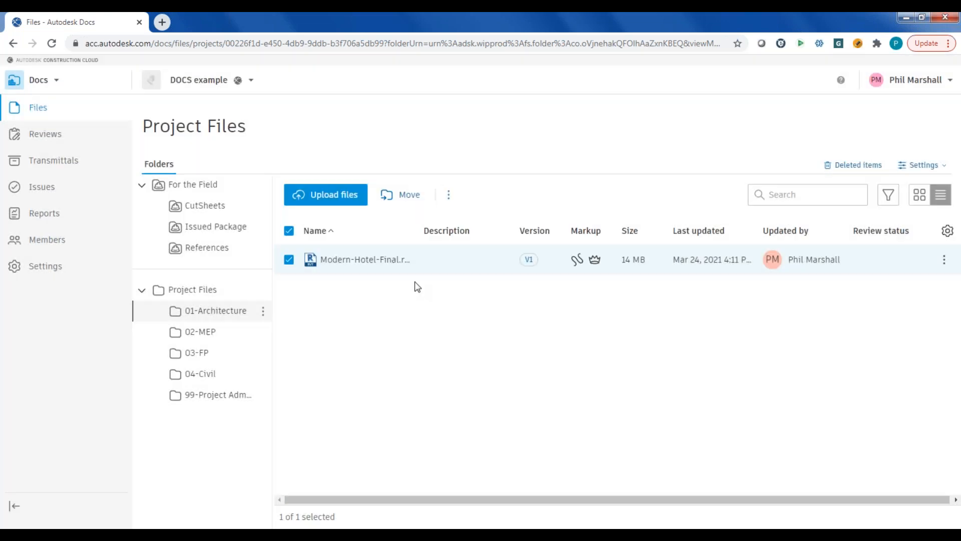
- Examine the transmittal form for Modern-Hotel-Final.rvt, close it without creating a transmittal, and open the project's Transmittals page
right_click(359, 261)
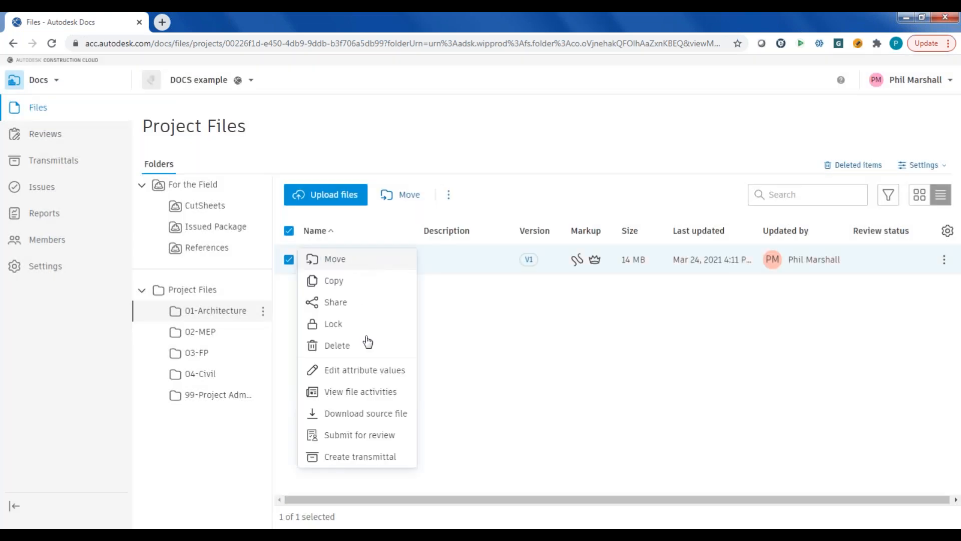
click(357, 457)
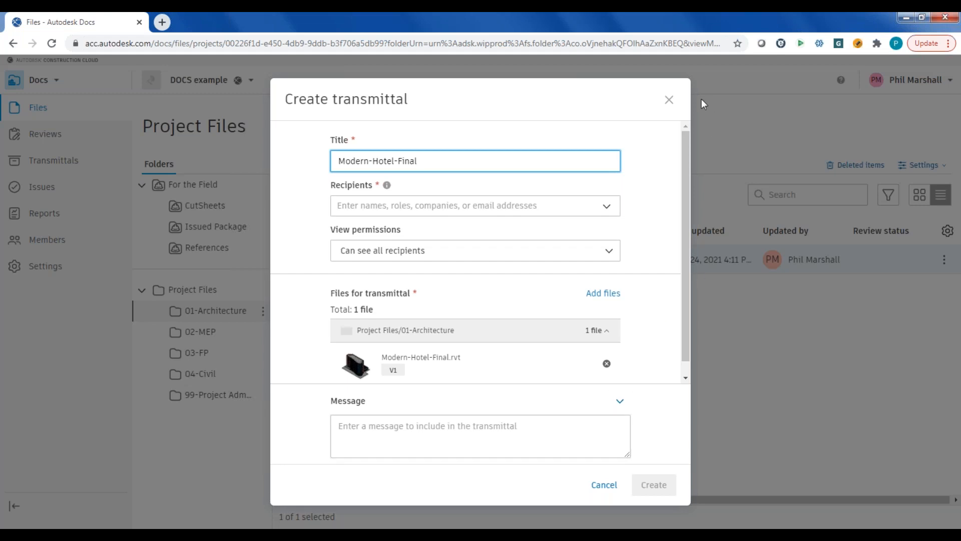
click(669, 100)
click(54, 161)
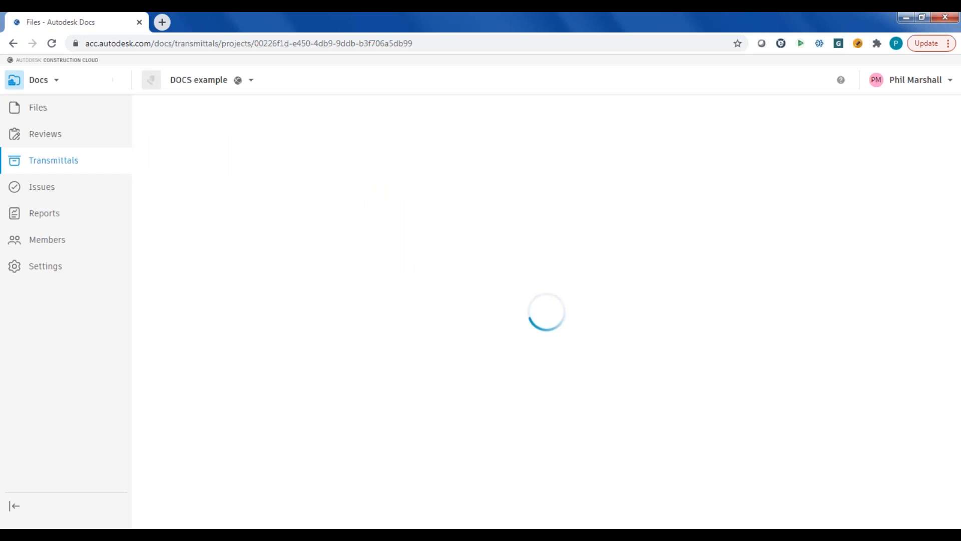